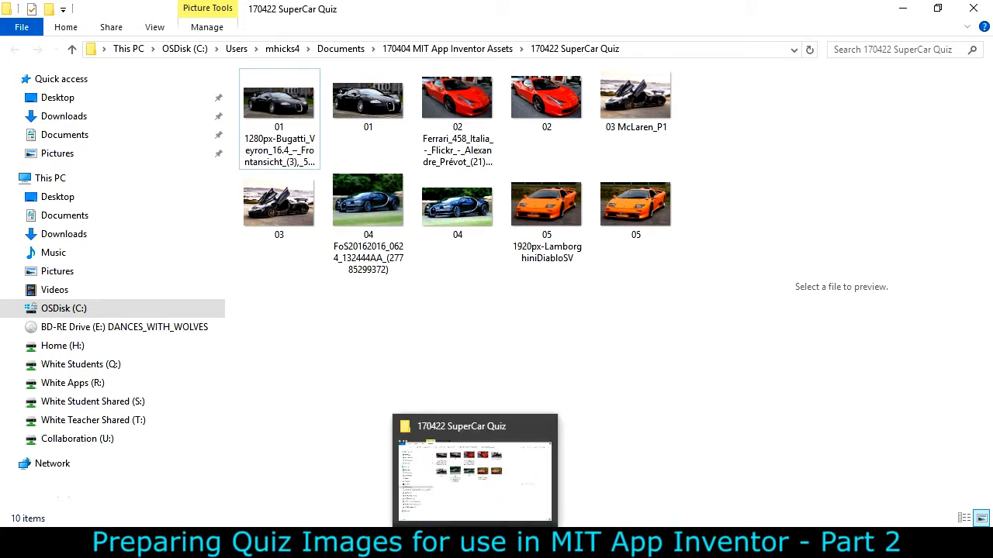
Step: Switch to Chrome, open question 6's picture link from the quiz spreadsheet and save the image as "06 1280px-Lamborghini_Aventador_2" in the 170422 SuperCar Quiz folder
{"action": "left_click", "coordinate": [439, 535]}
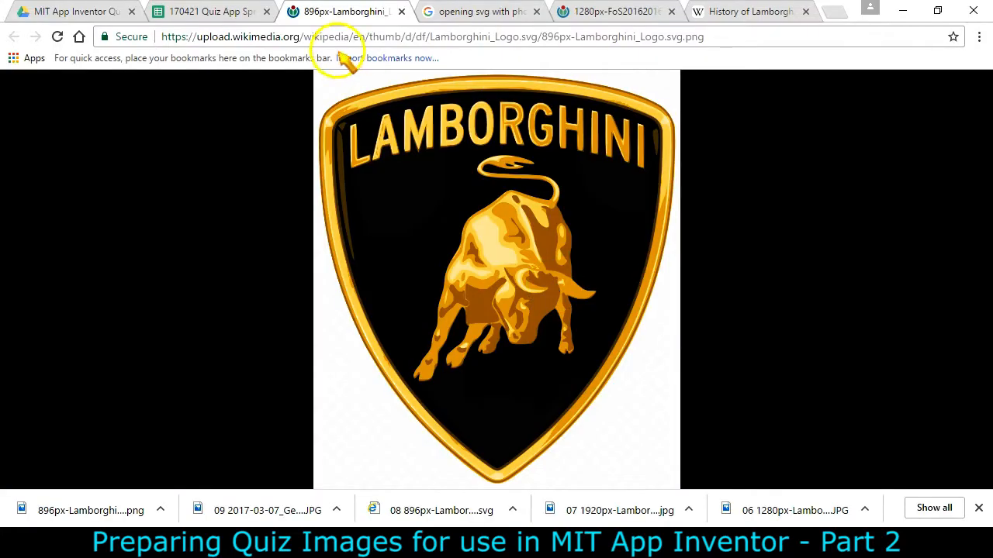
{"action": "left_click", "coordinate": [225, 16]}
{"action": "scroll", "coordinate": [589, 442], "scroll_direction": "up", "scroll_amount": 2}
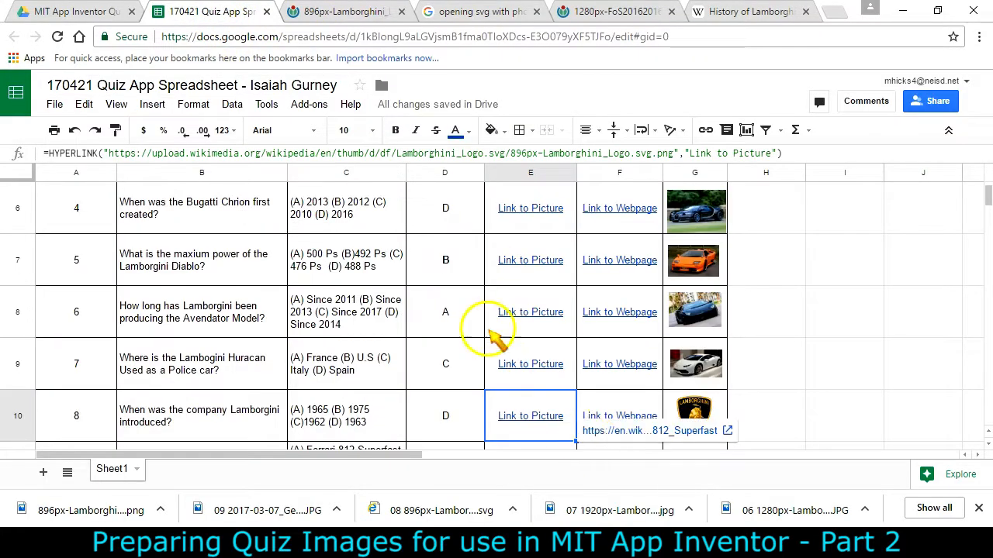
{"action": "left_click", "coordinate": [525, 324]}
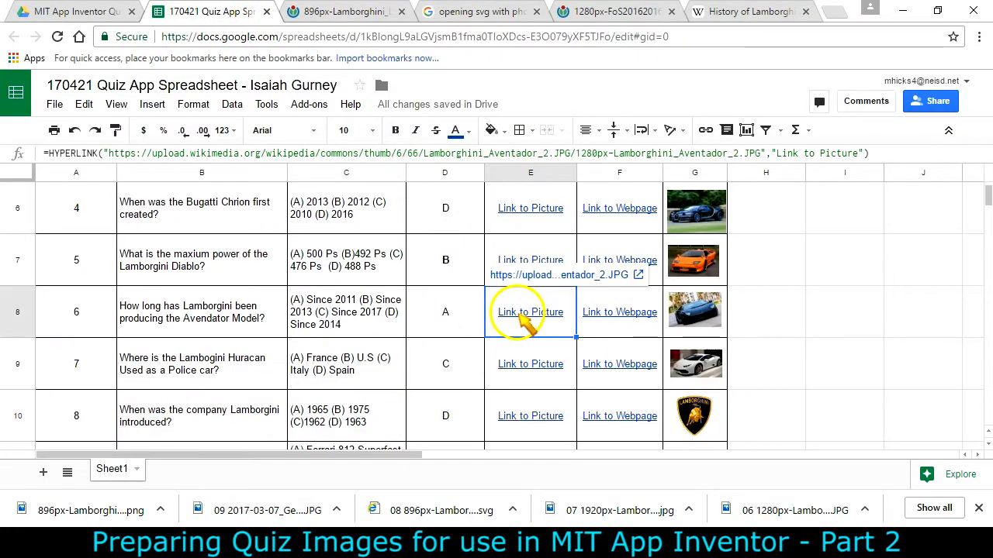
{"action": "left_click", "coordinate": [513, 272]}
{"action": "right_click", "coordinate": [463, 265]}
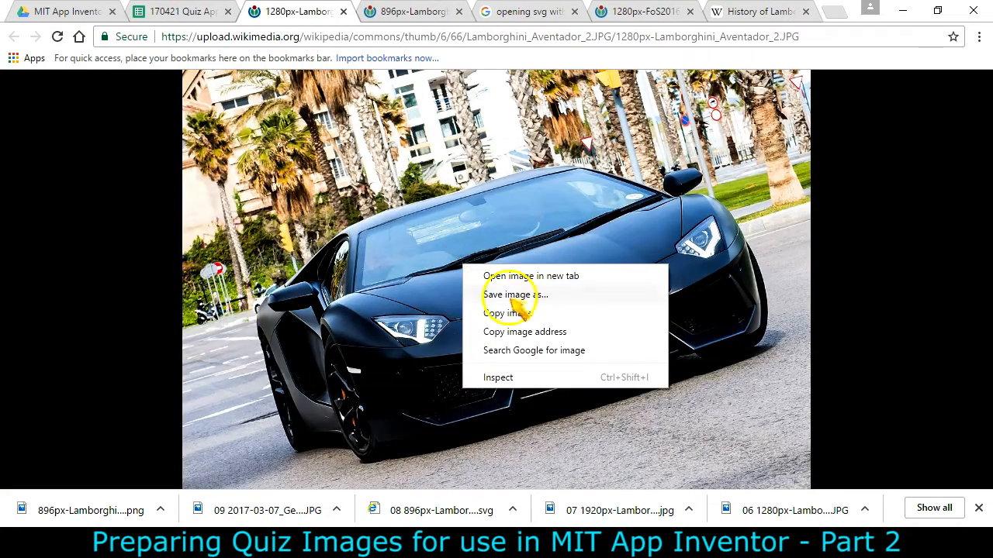
{"action": "left_click", "coordinate": [520, 297]}
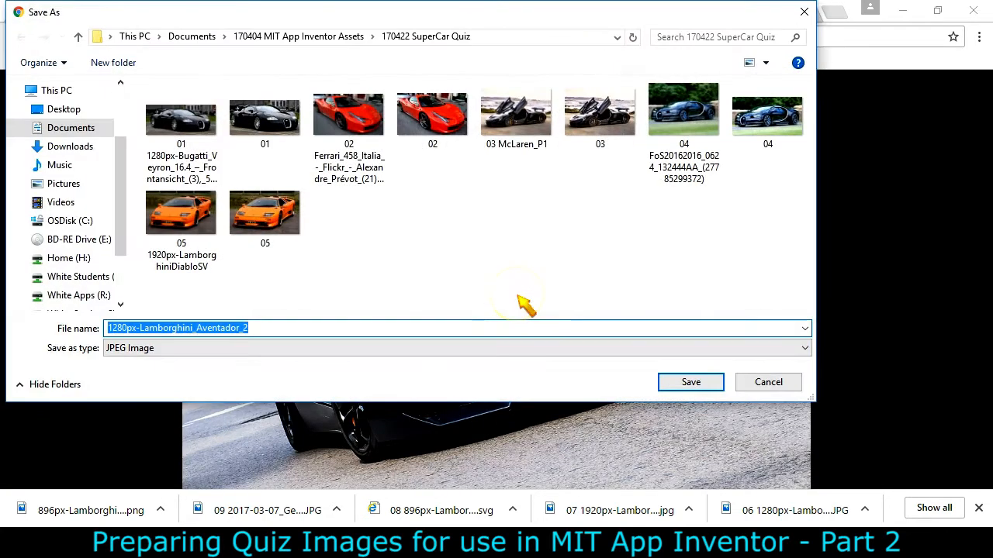
{"action": "key", "text": "Home"}
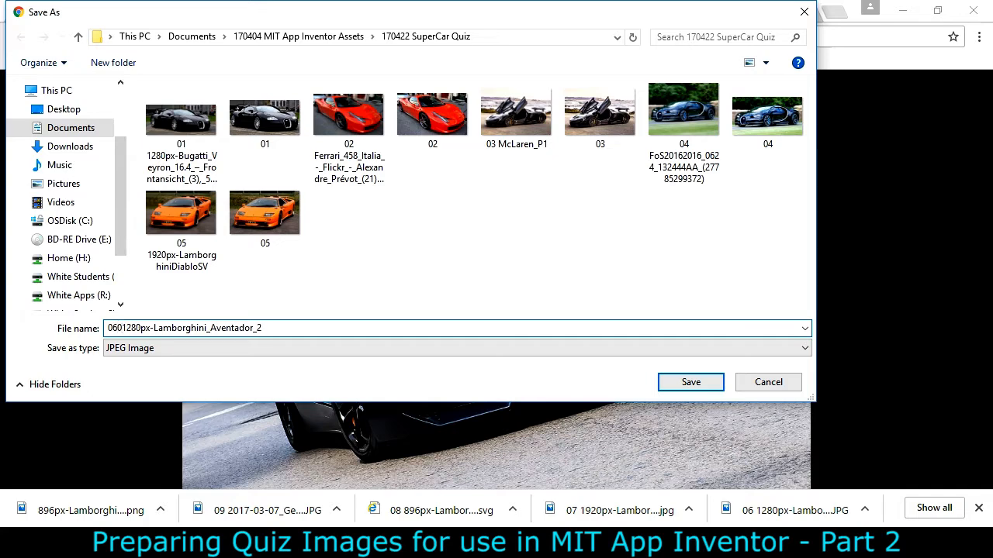
{"action": "key", "text": "Return"}
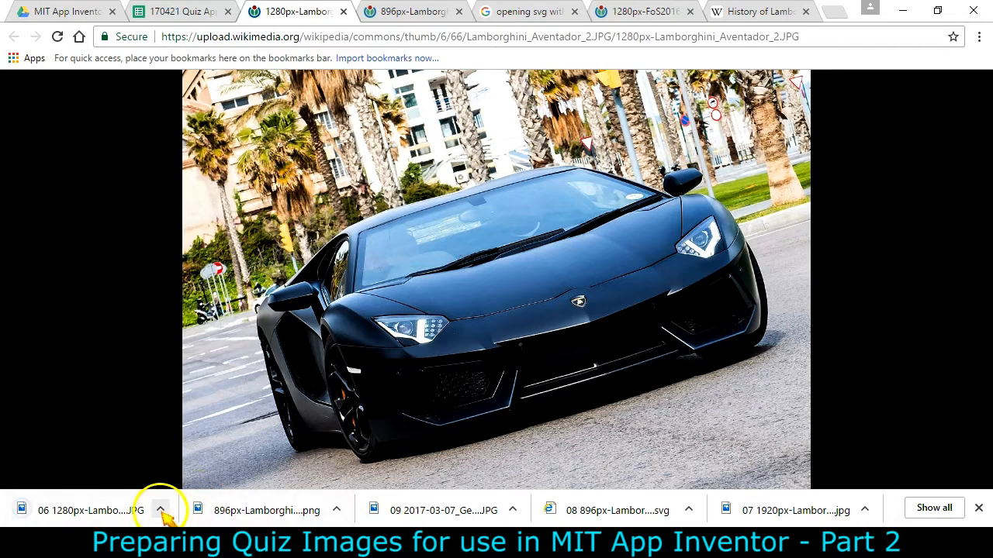
Step: Open question 7's picture link from the quiz spreadsheet and save the image as "07 1920px-Lamborghini_Huracan_20150525_7811" in the SuperCar Quiz folder
{"action": "mouse_move", "coordinate": [440, 531]}
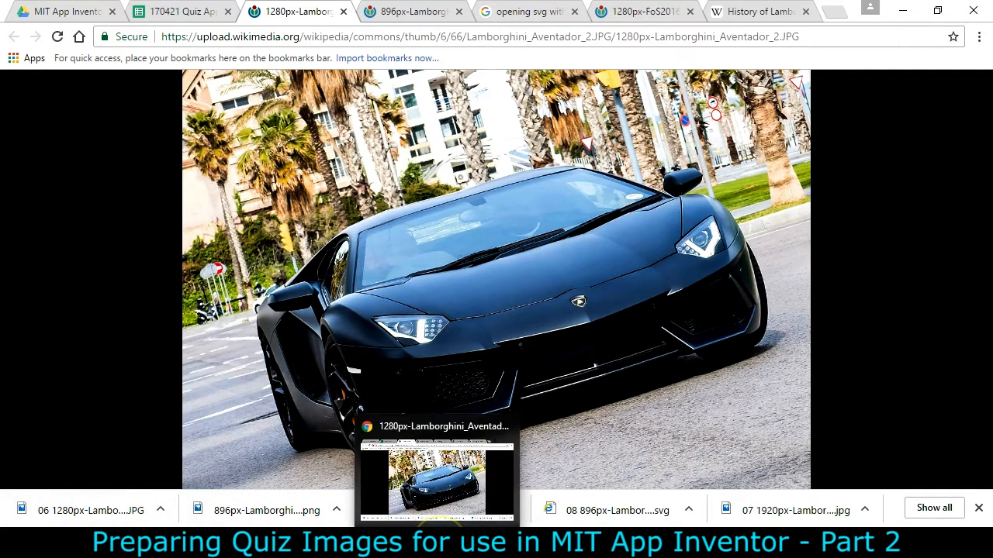
{"action": "left_click", "coordinate": [178, 10]}
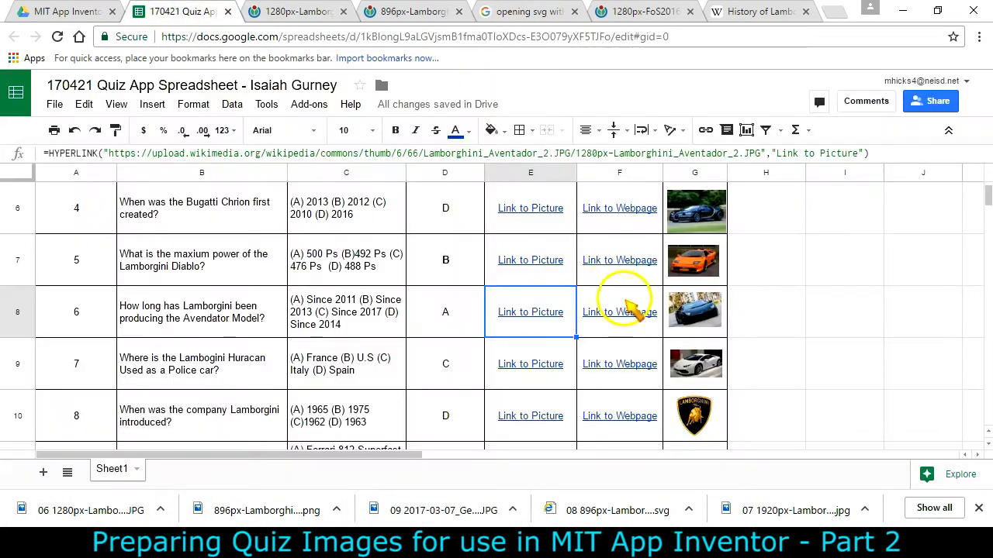
{"action": "left_click", "coordinate": [533, 368]}
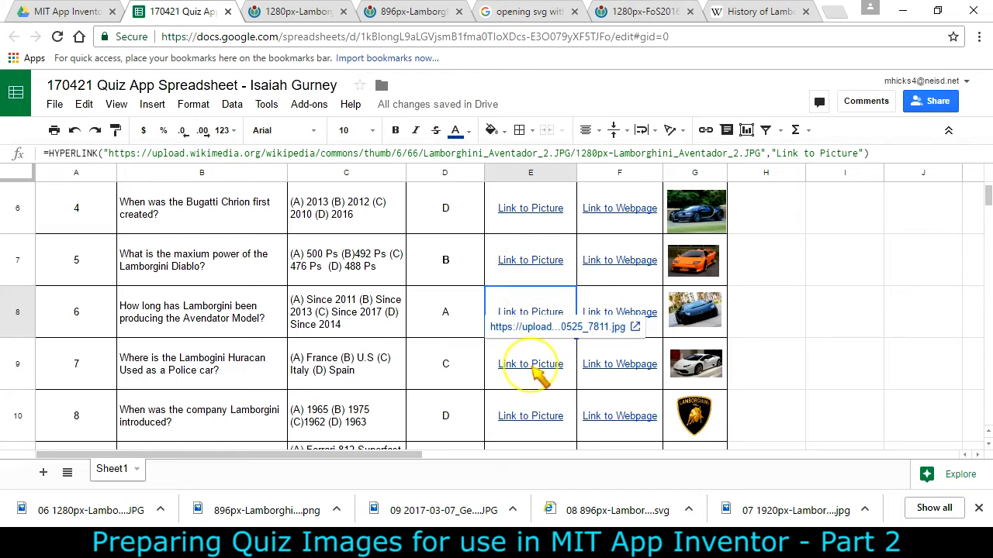
{"action": "left_click", "coordinate": [537, 327]}
{"action": "right_click", "coordinate": [454, 254]}
{"action": "left_click", "coordinate": [504, 291]}
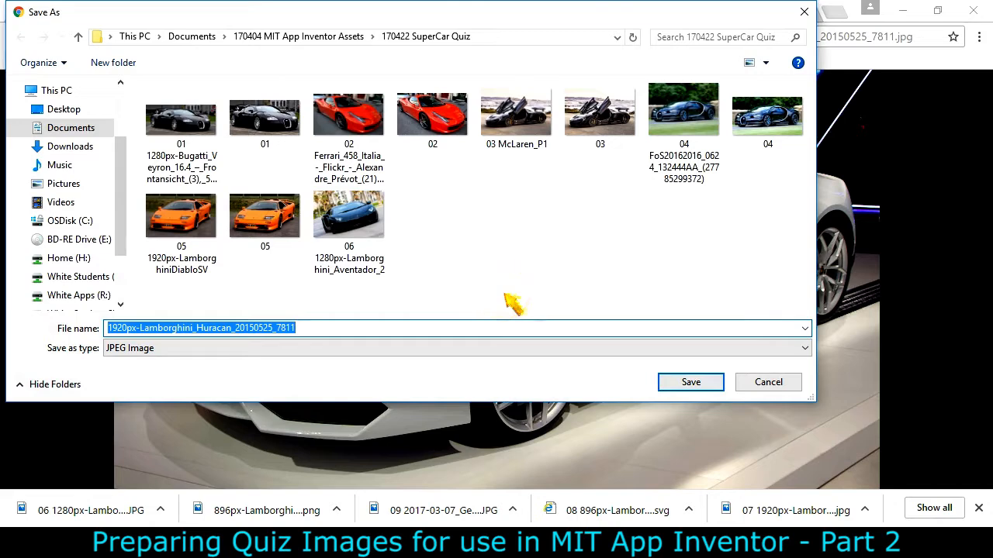
{"action": "key", "text": "Home"}
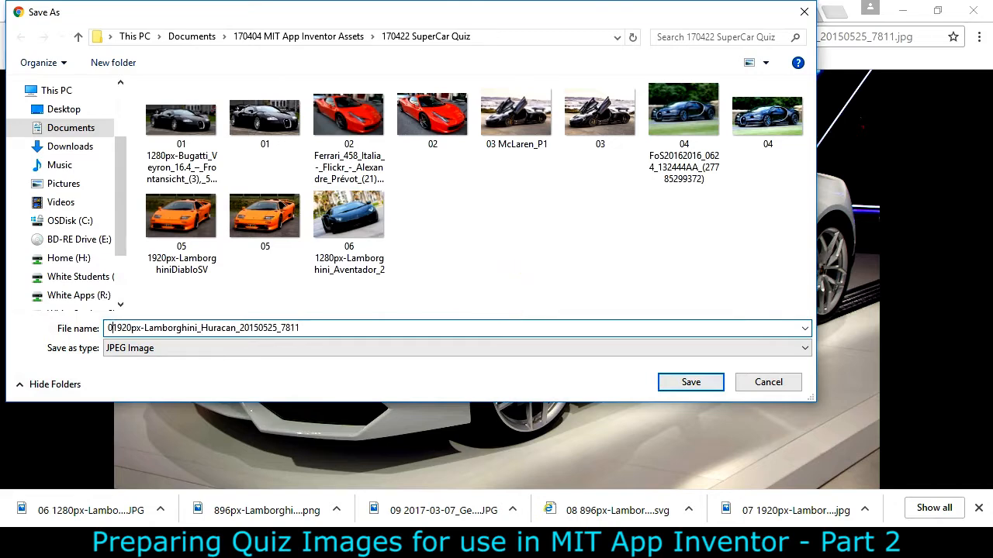
{"action": "key", "text": "Return"}
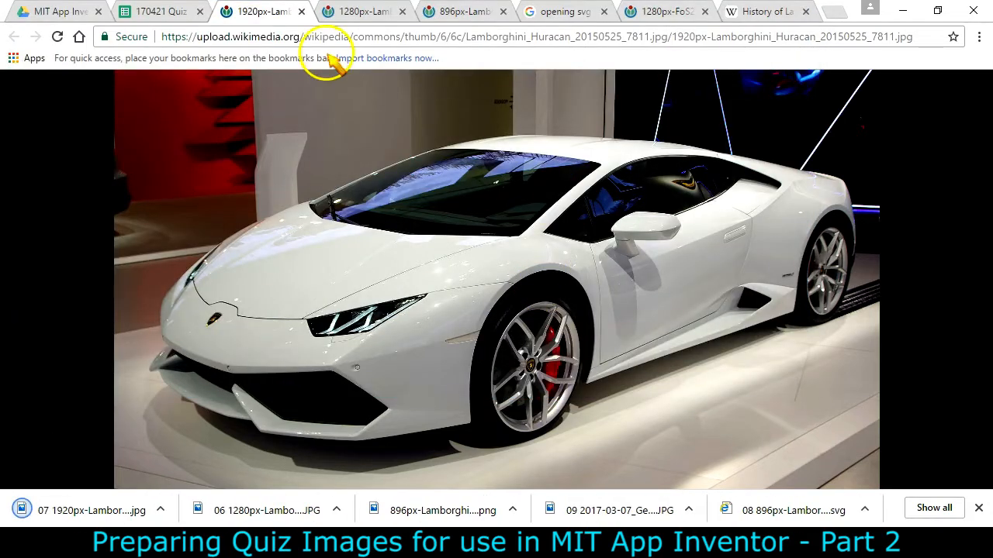
Step: Open question 8's picture link from the quiz spreadsheet and save the logo as "08 896px-Lamborghini_Logo.svg" in the SuperCar Quiz folder
{"action": "left_click", "coordinate": [187, 10]}
{"action": "left_click", "coordinate": [543, 416]}
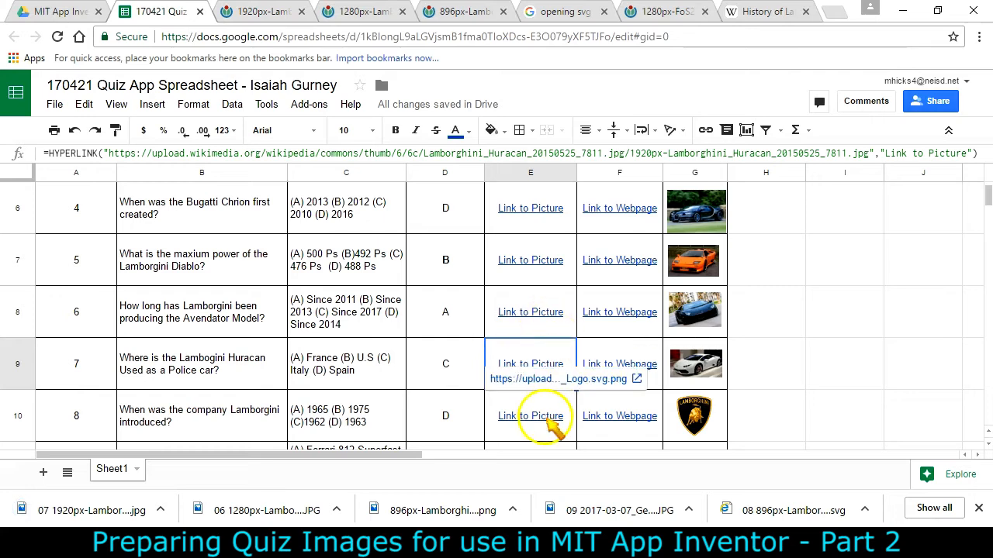
{"action": "left_click", "coordinate": [538, 379]}
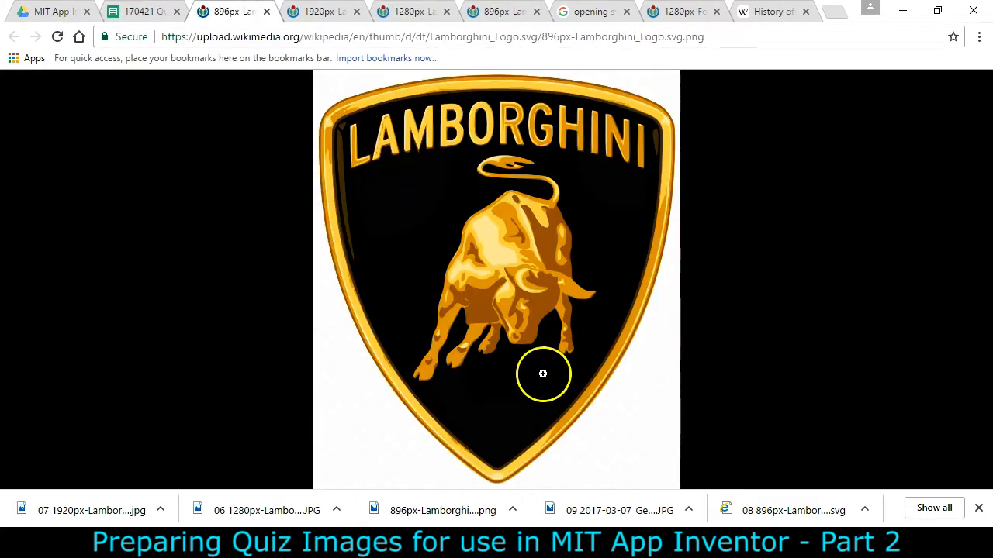
{"action": "right_click", "coordinate": [442, 211]}
{"action": "left_click", "coordinate": [484, 240]}
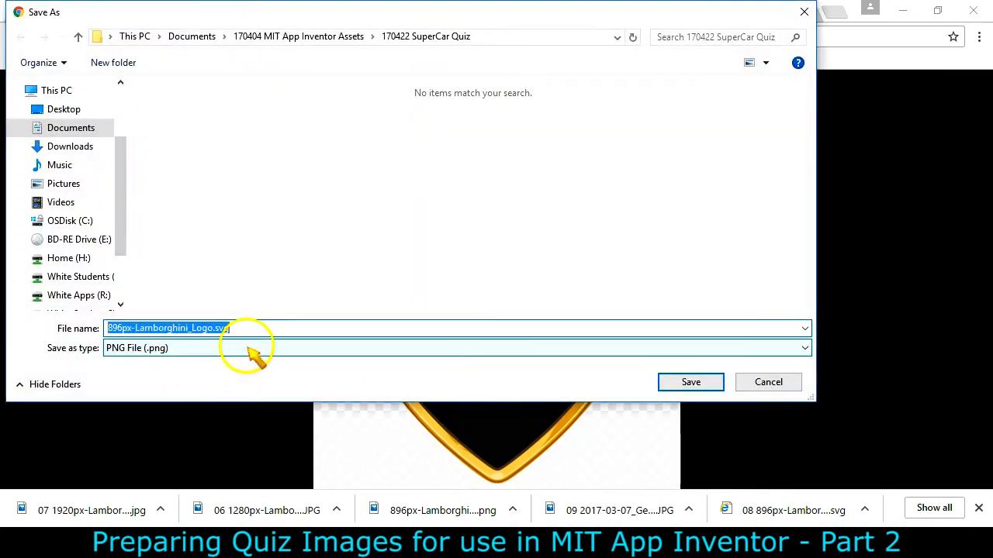
{"action": "left_click", "coordinate": [689, 383]}
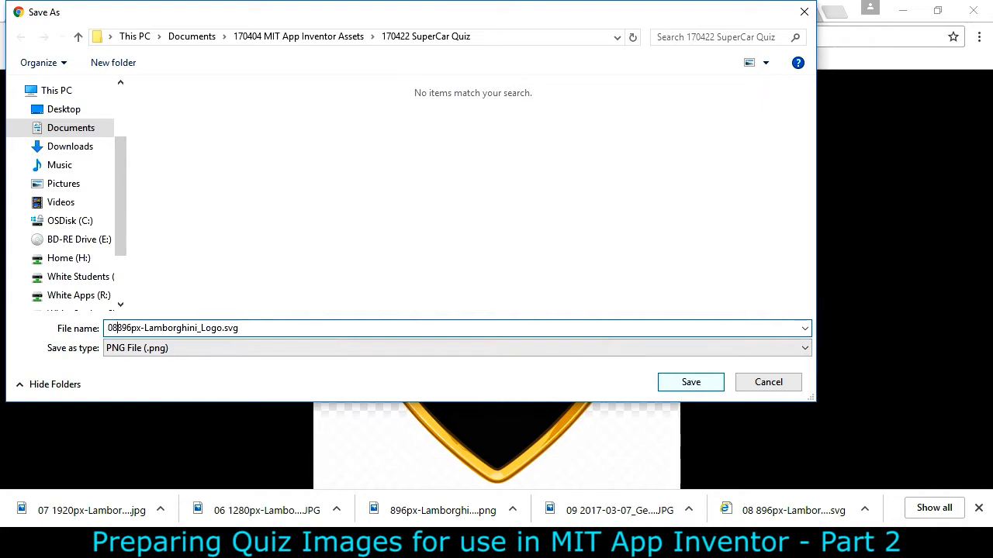
{"action": "left_click", "coordinate": [689, 382]}
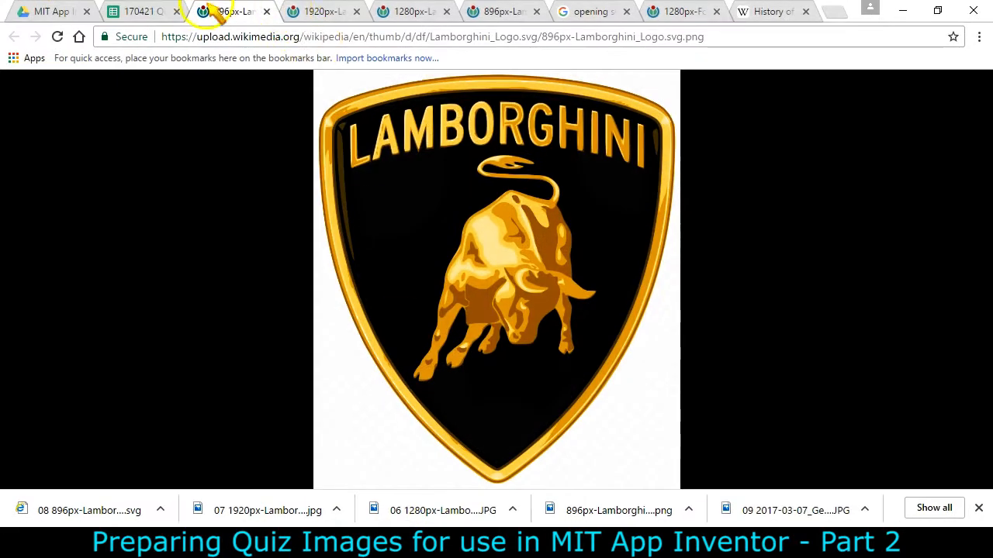
{"action": "left_click", "coordinate": [163, 14]}
{"action": "scroll", "coordinate": [632, 392], "scroll_direction": "down", "scroll_amount": 2}
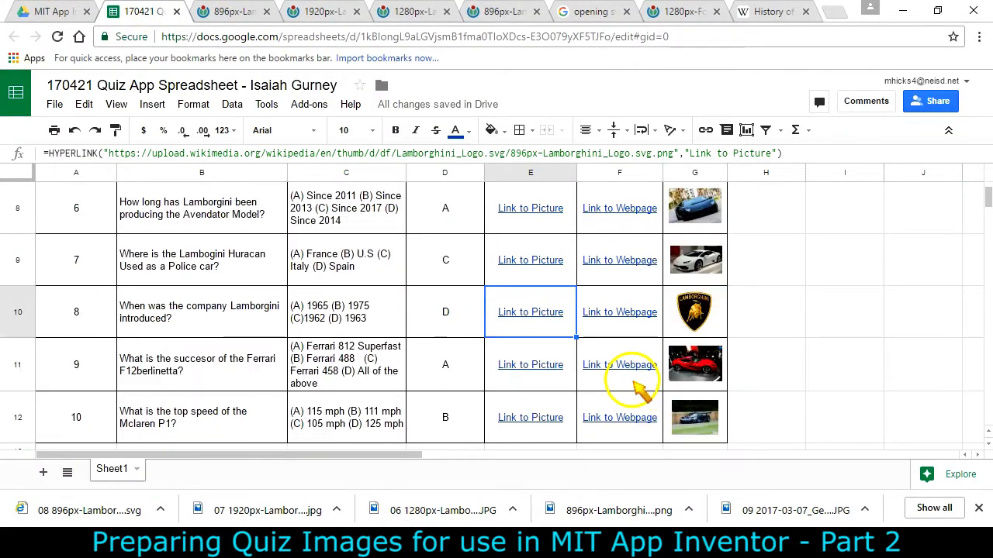
{"action": "left_click", "coordinate": [533, 363]}
{"action": "left_click", "coordinate": [529, 327]}
{"action": "right_click", "coordinate": [459, 235]}
{"action": "left_click", "coordinate": [496, 266]}
{"action": "key", "text": "Home"}
{"action": "key", "text": "Return"}
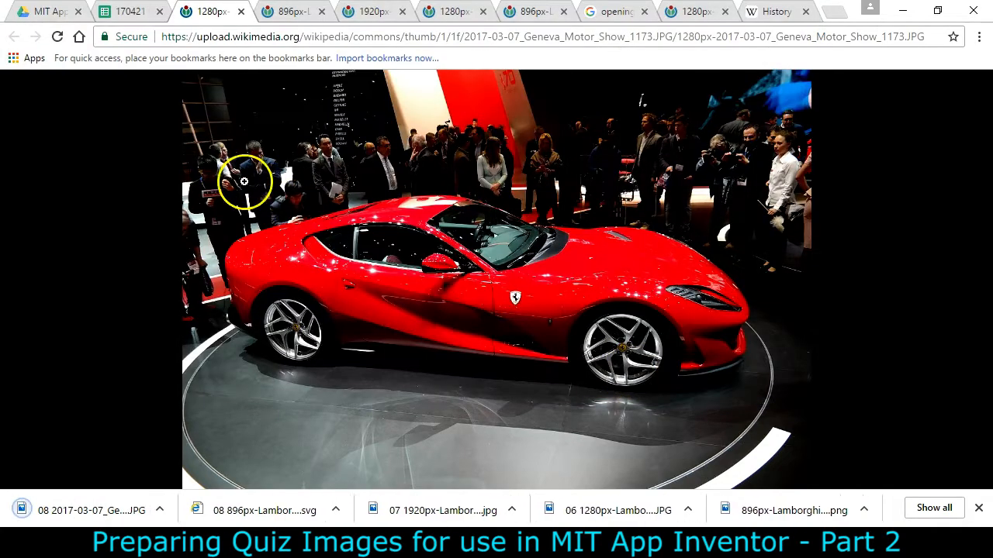
Step: Return to the quiz spreadsheet and reopen question 9's picture link to check the red Ferrari image
{"action": "left_click", "coordinate": [129, 11]}
{"action": "scroll", "coordinate": [472, 398], "scroll_direction": "down", "scroll_amount": 2}
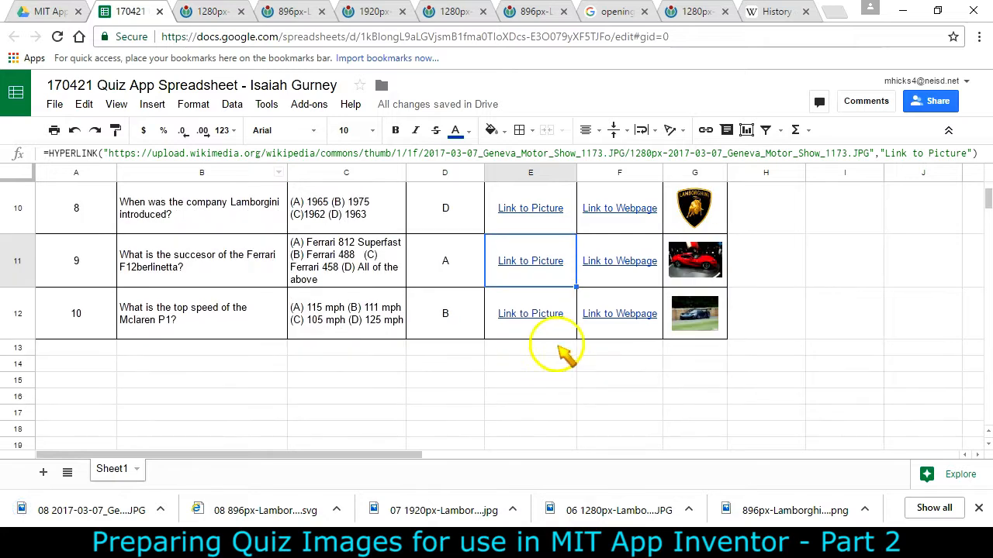
{"action": "left_click", "coordinate": [543, 268]}
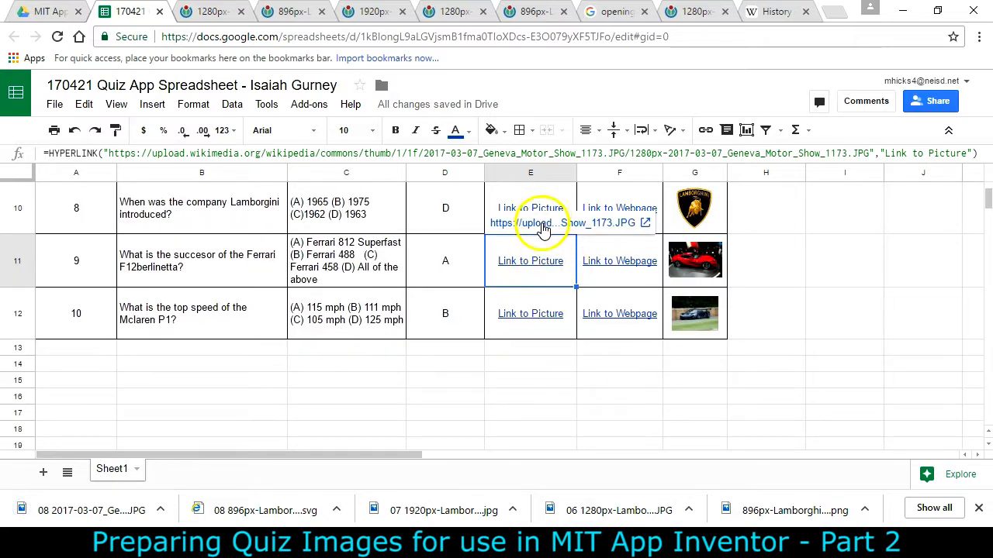
{"action": "left_click", "coordinate": [543, 224]}
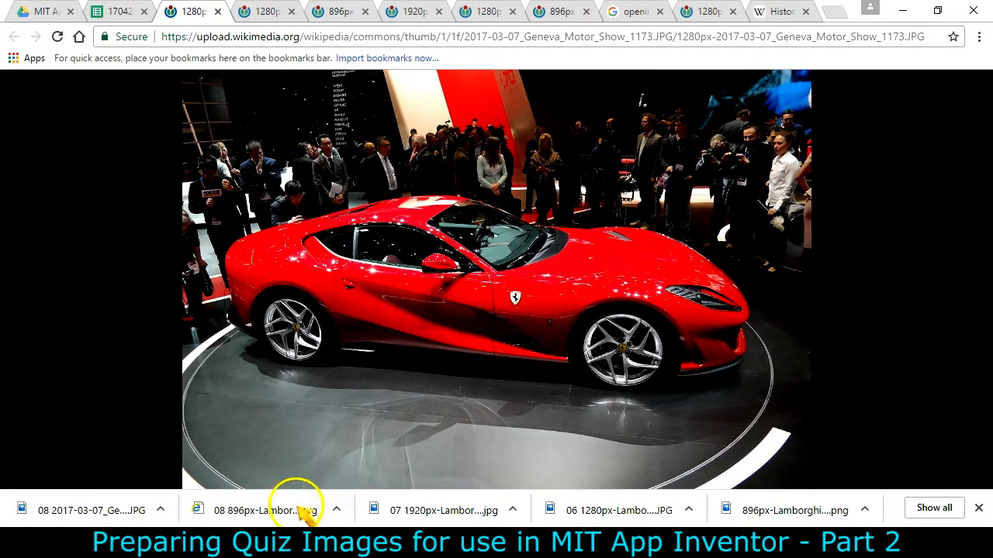
{"action": "left_click", "coordinate": [160, 510]}
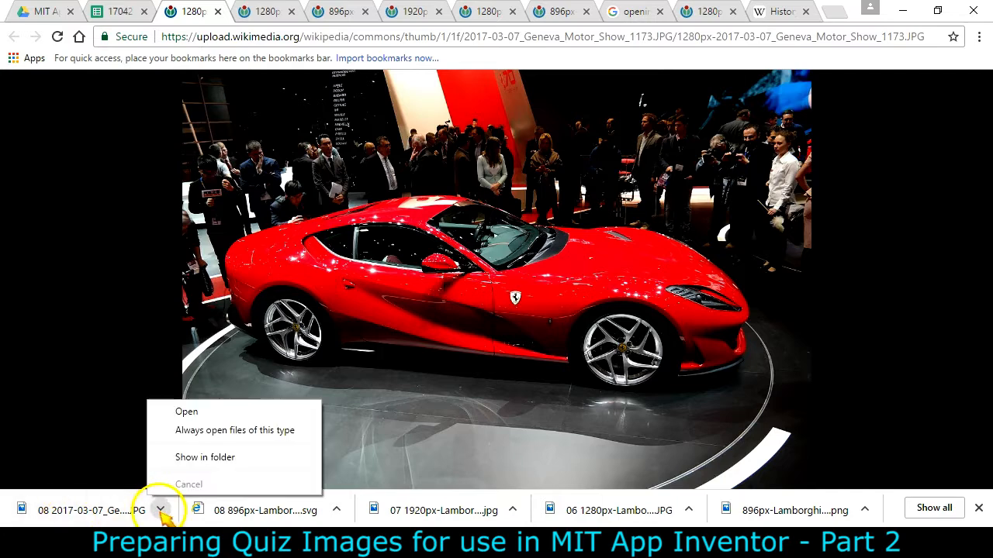
{"action": "left_click", "coordinate": [191, 456]}
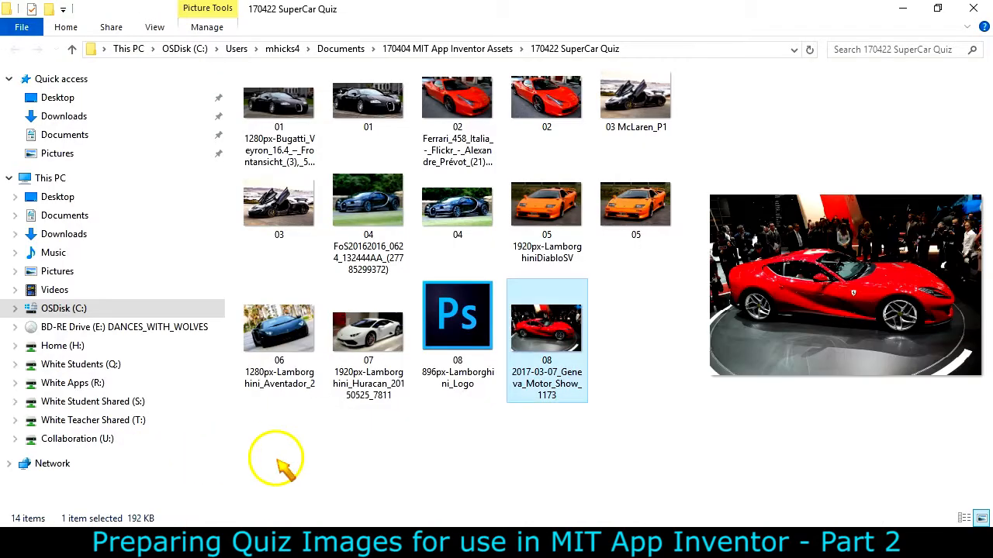
{"action": "left_click", "coordinate": [531, 415]}
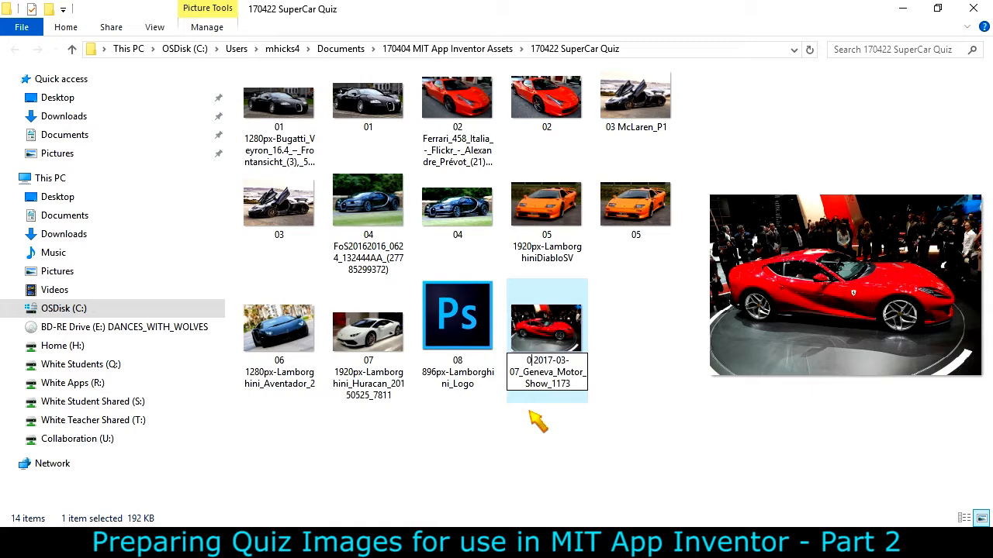
{"action": "key", "text": "Return"}
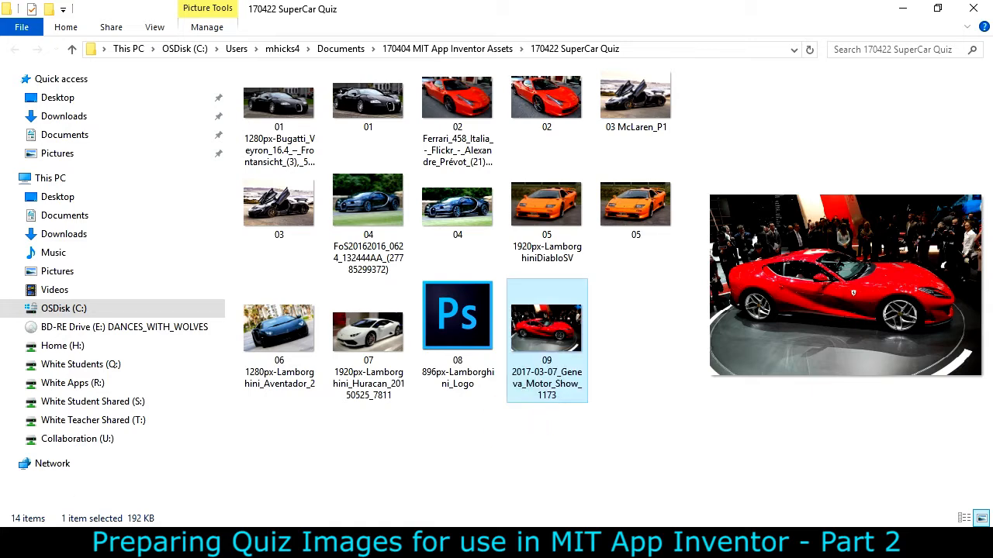
Step: Switch back to Chrome and open question 10's picture link from the quiz spreadsheet
{"action": "left_click", "coordinate": [436, 542]}
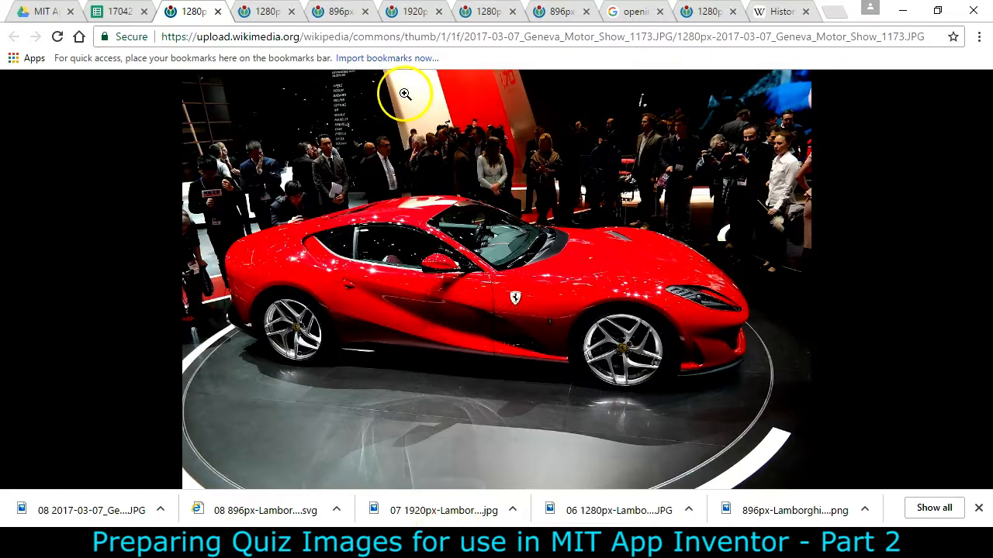
{"action": "left_click", "coordinate": [118, 12]}
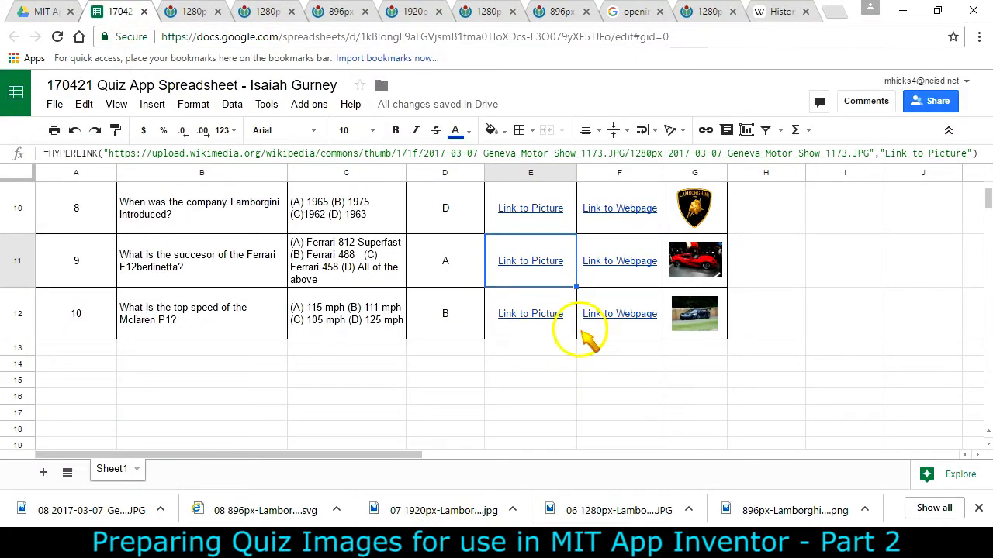
{"action": "left_click", "coordinate": [532, 313]}
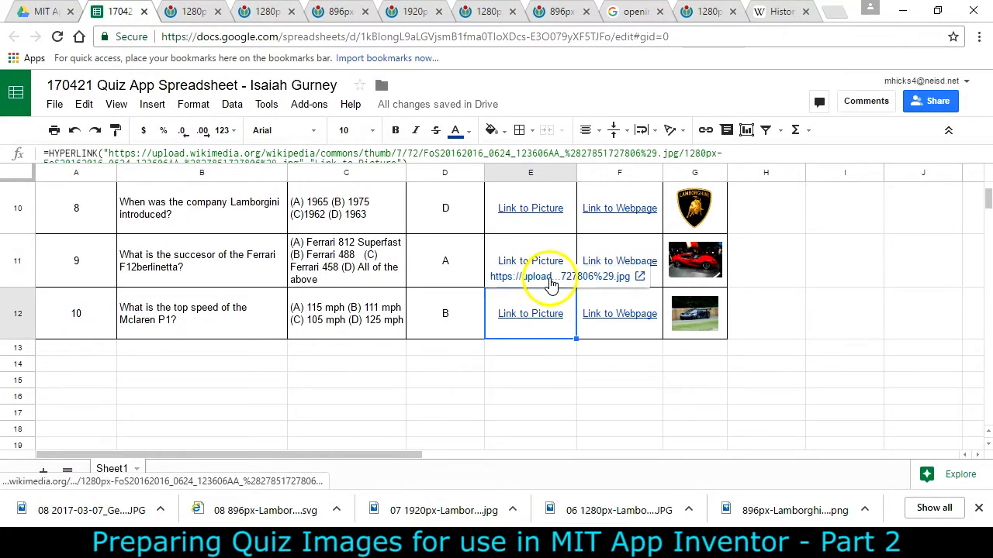
{"action": "left_click", "coordinate": [550, 282]}
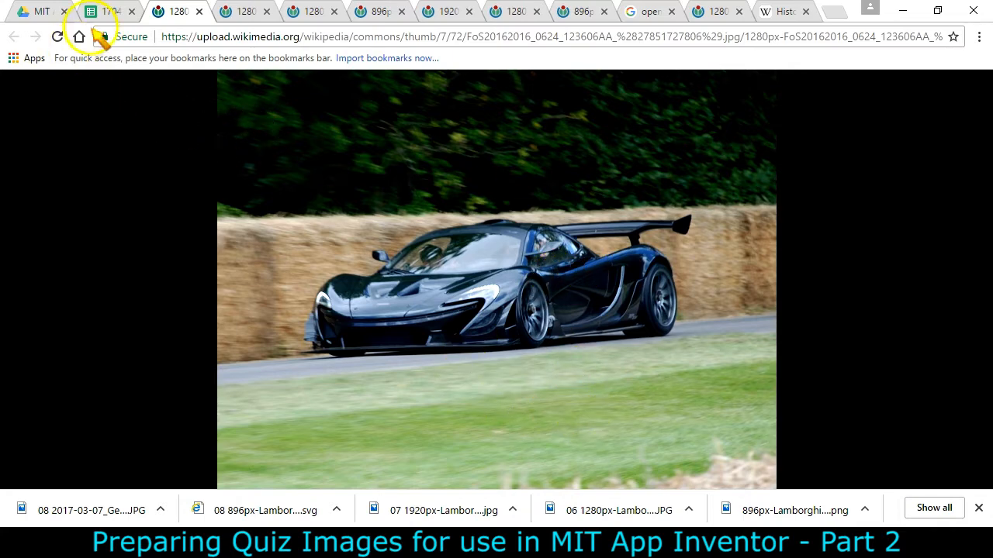
Step: Review the spreadsheet's question list and open question 10's webpage link to the McLaren P1 article
{"action": "left_click", "coordinate": [110, 11]}
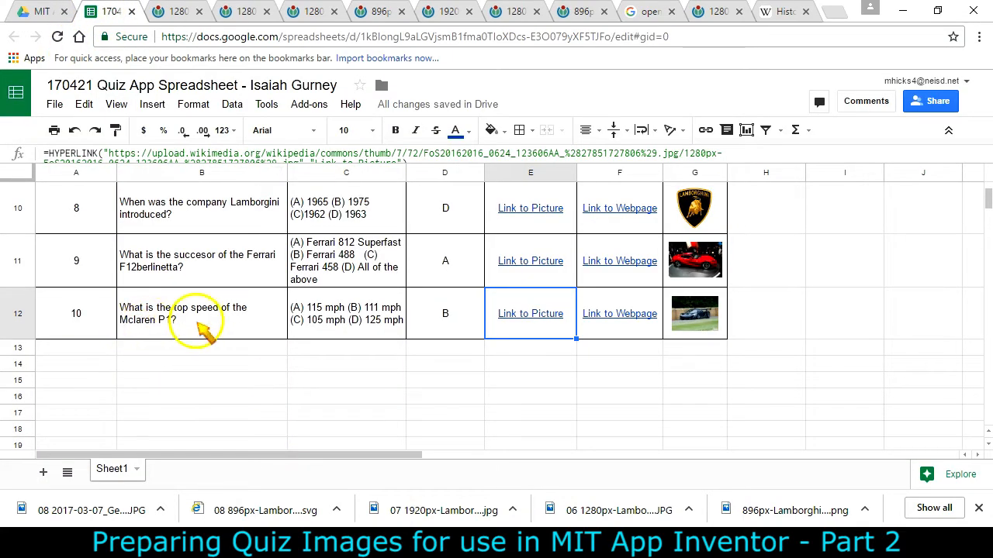
{"action": "scroll", "coordinate": [764, 416], "scroll_direction": "up", "scroll_amount": 5}
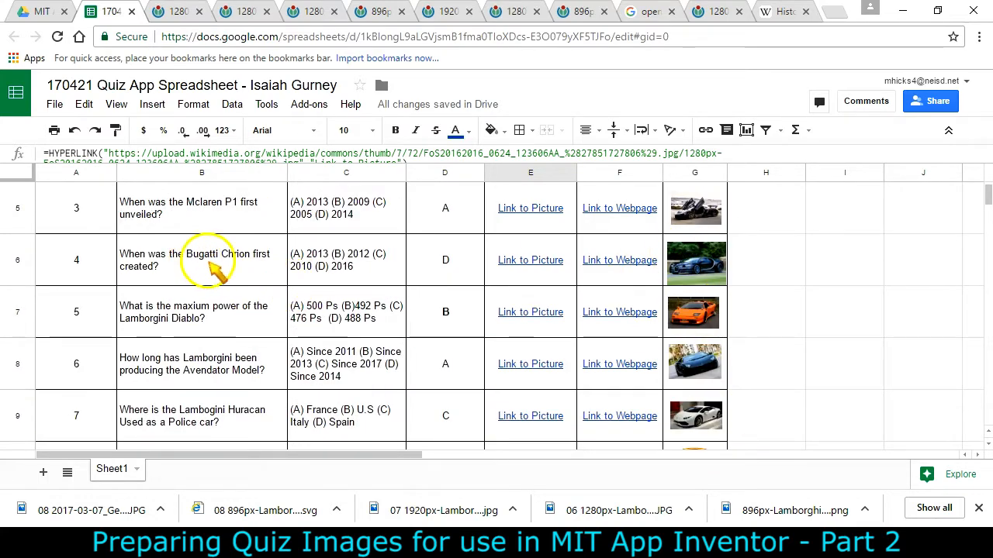
{"action": "scroll", "coordinate": [775, 380], "scroll_direction": "down", "scroll_amount": 4}
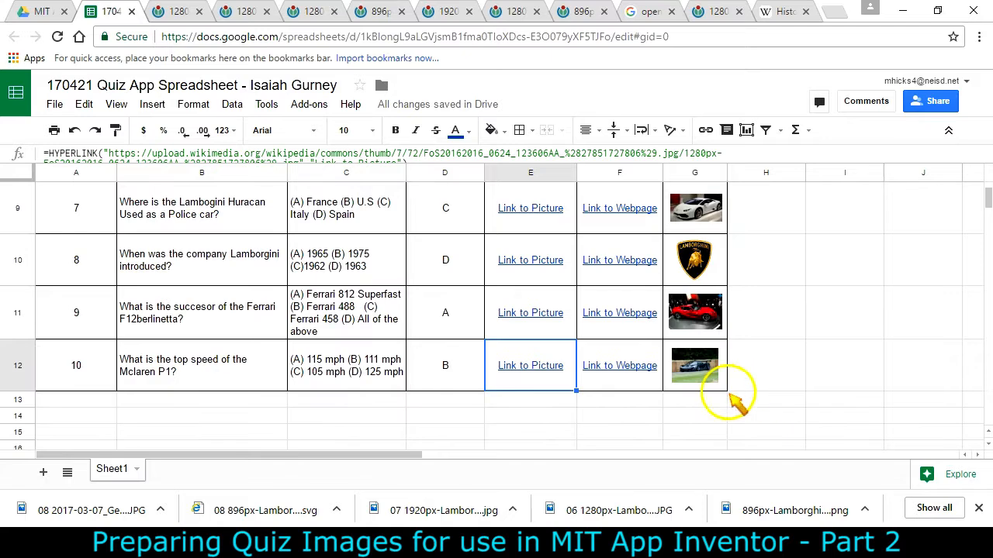
{"action": "left_click", "coordinate": [638, 377]}
{"action": "left_click", "coordinate": [636, 334]}
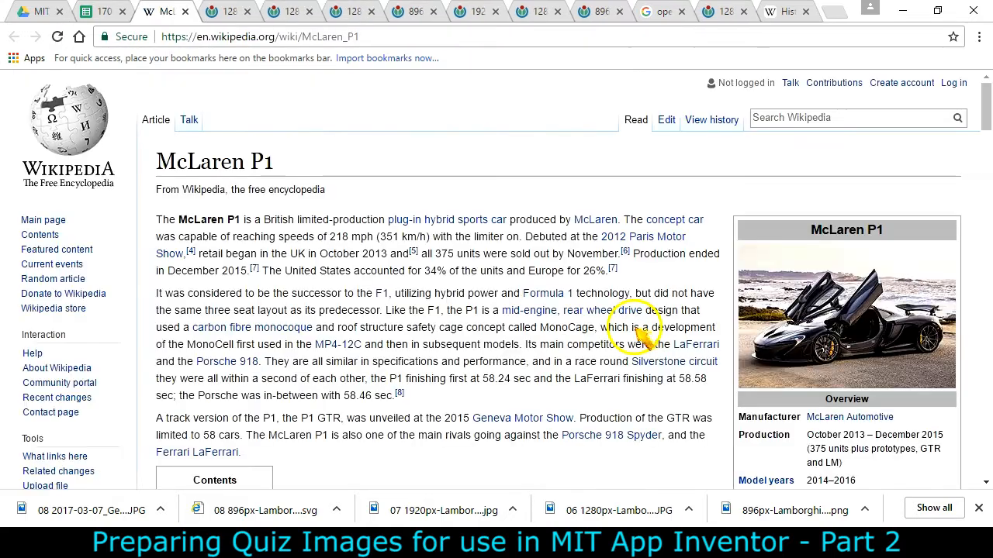
Step: Look through the McLaren P1 article and its pictures, and return to the quiz spreadsheet
{"action": "left_click", "coordinate": [850, 344]}
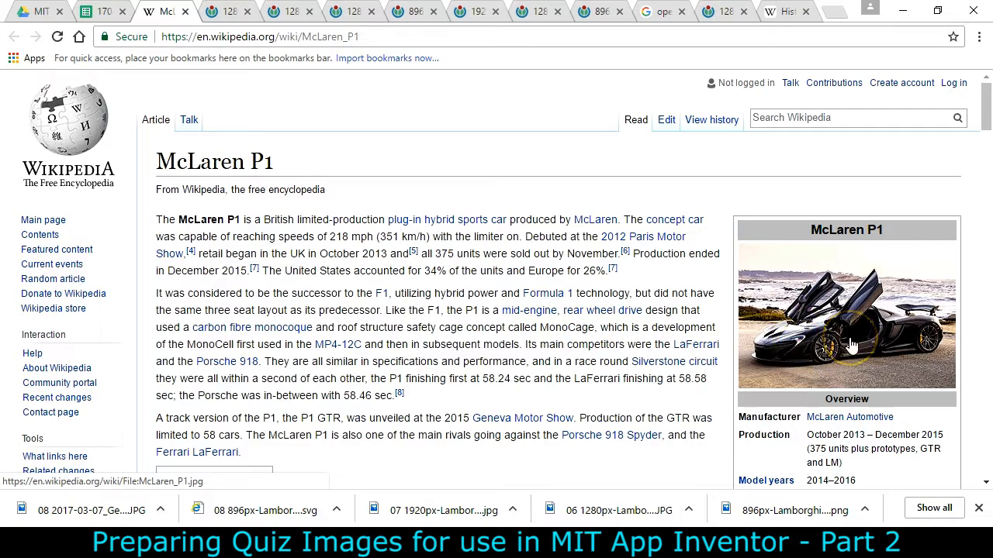
{"action": "scroll", "coordinate": [822, 347], "scroll_direction": "down", "scroll_amount": 15}
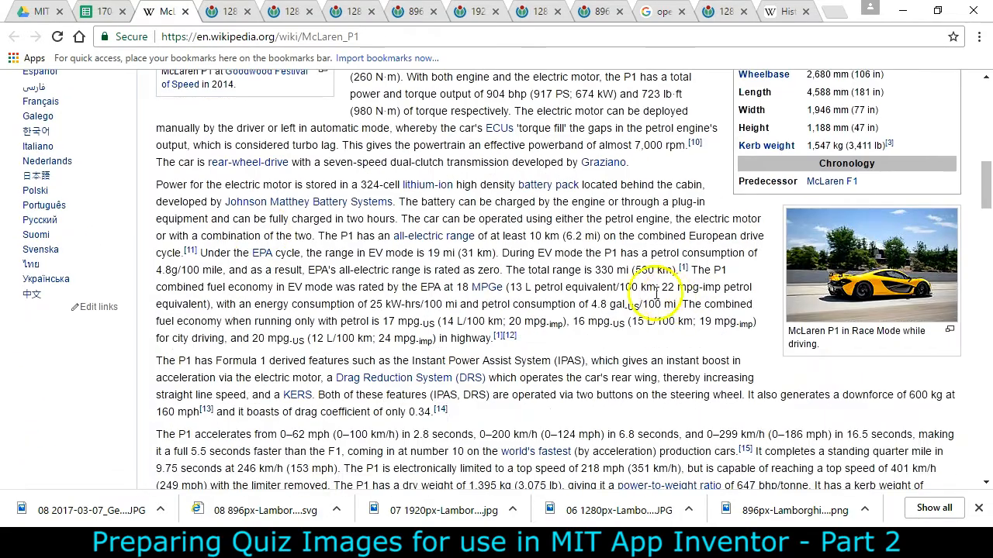
{"action": "scroll", "coordinate": [672, 307], "scroll_direction": "up", "scroll_amount": 15}
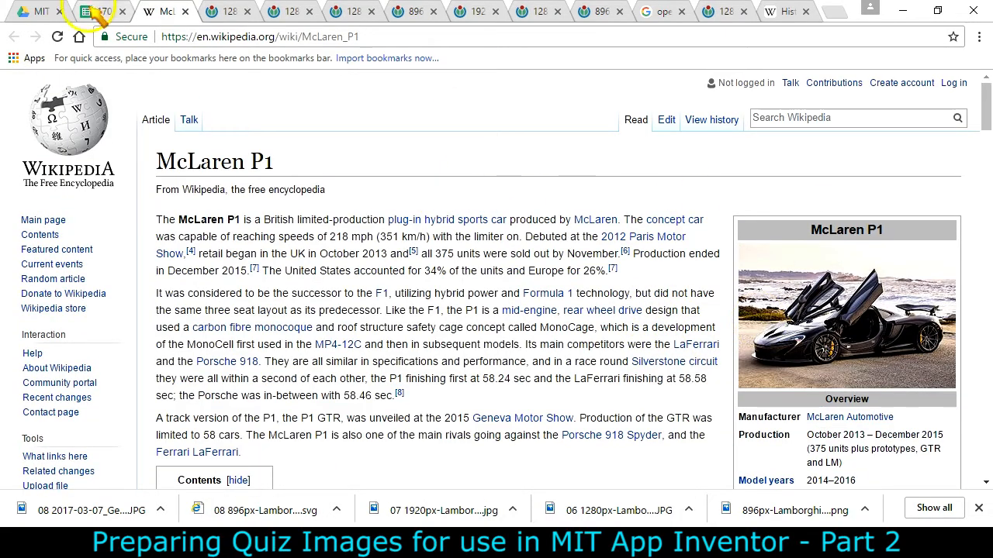
{"action": "left_click", "coordinate": [99, 12]}
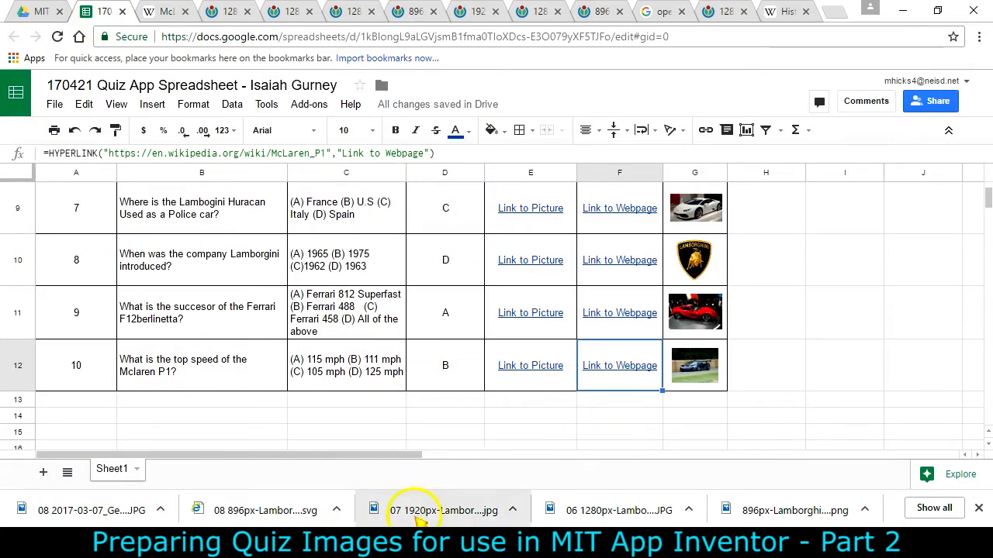
Step: Switch to the 170422 SuperCar Quiz folder and open the picture "06 1280px-Lamborghini_Aventador_2" in Adobe Photoshop CC 2015
{"action": "left_click", "coordinate": [475, 546]}
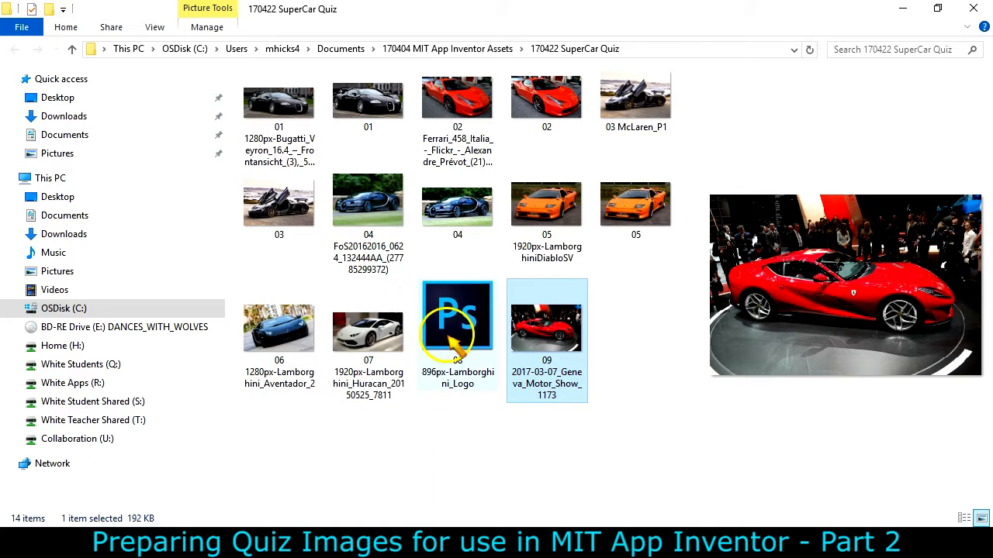
{"action": "left_click", "coordinate": [295, 345]}
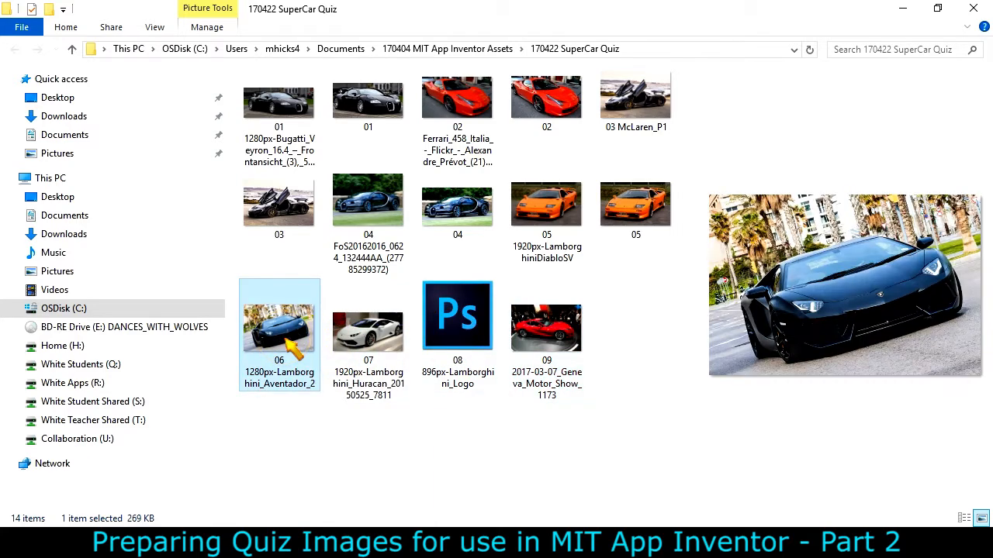
{"action": "right_click", "coordinate": [295, 345]}
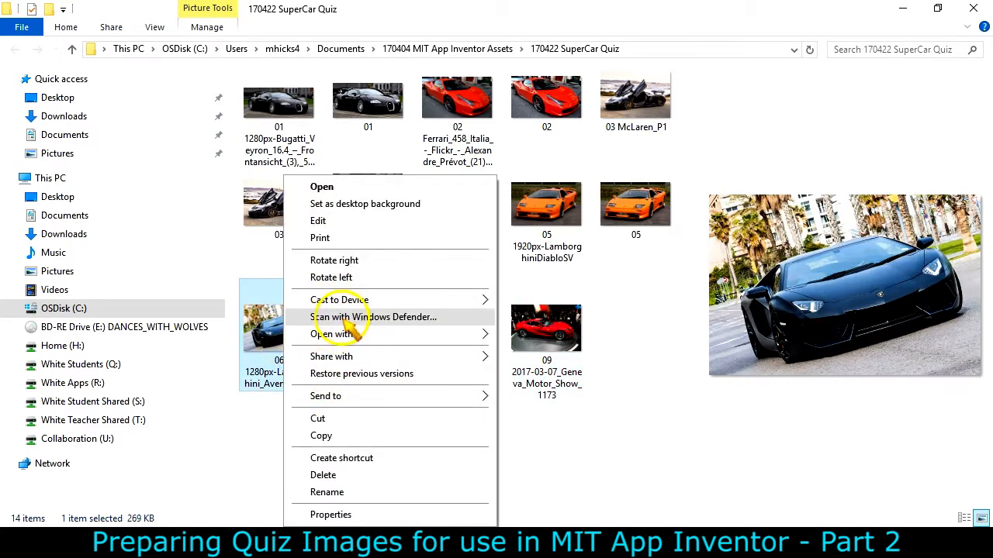
{"action": "mouse_move", "coordinate": [380, 335]}
{"action": "left_click", "coordinate": [572, 350]}
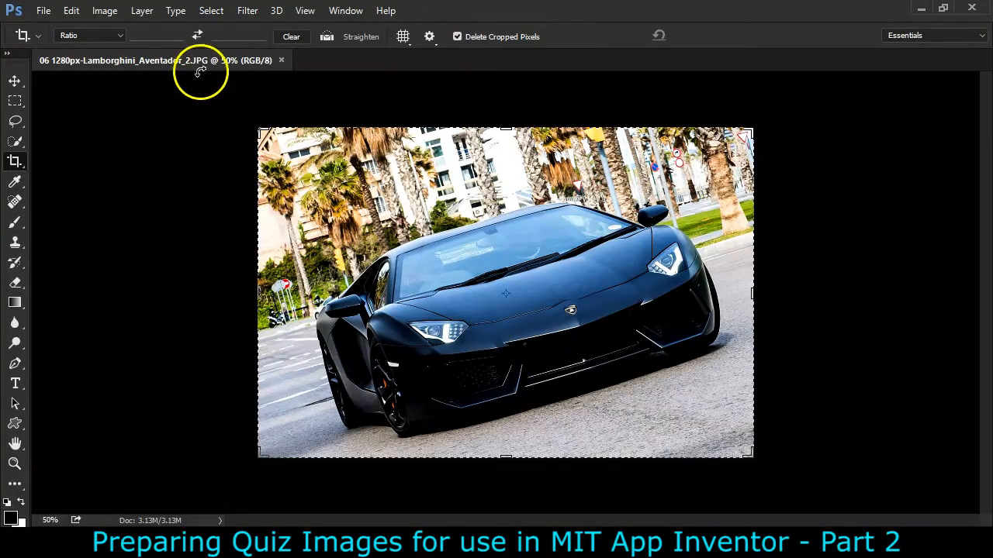
Step: Resize the black Aventador picture to a height of 400 pixels, keeping its proportions
{"action": "left_click", "coordinate": [105, 10]}
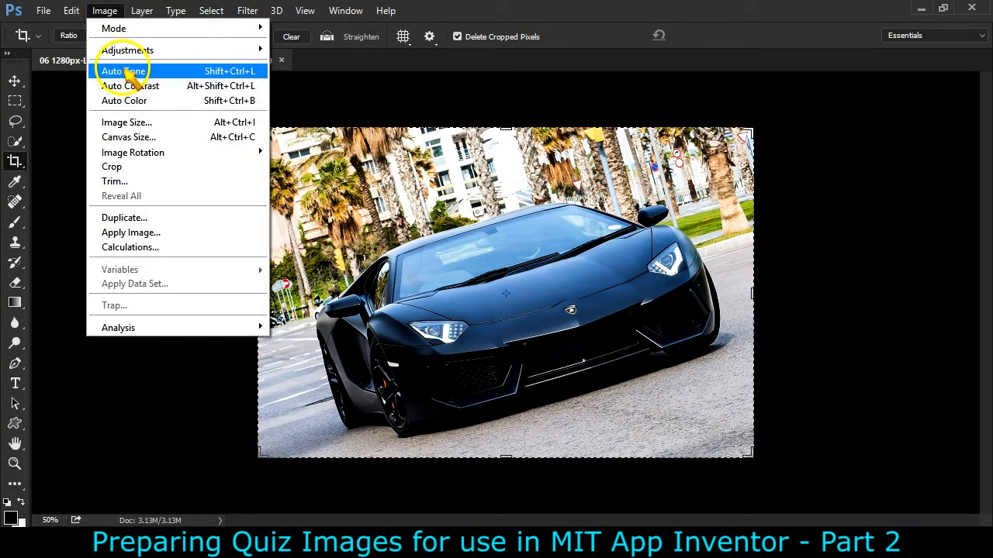
{"action": "left_click", "coordinate": [128, 123]}
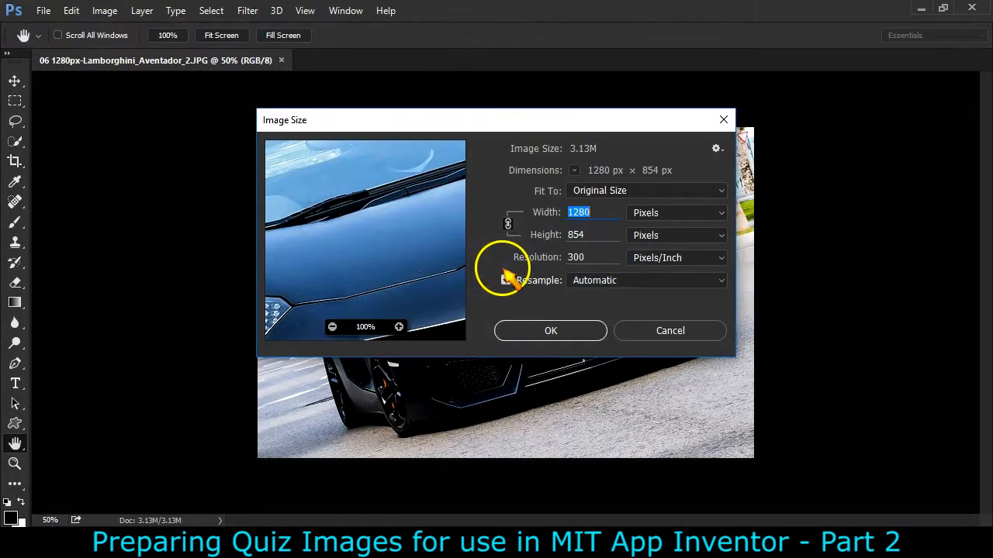
{"action": "left_click", "coordinate": [598, 235]}
{"action": "type", "text": "400"}
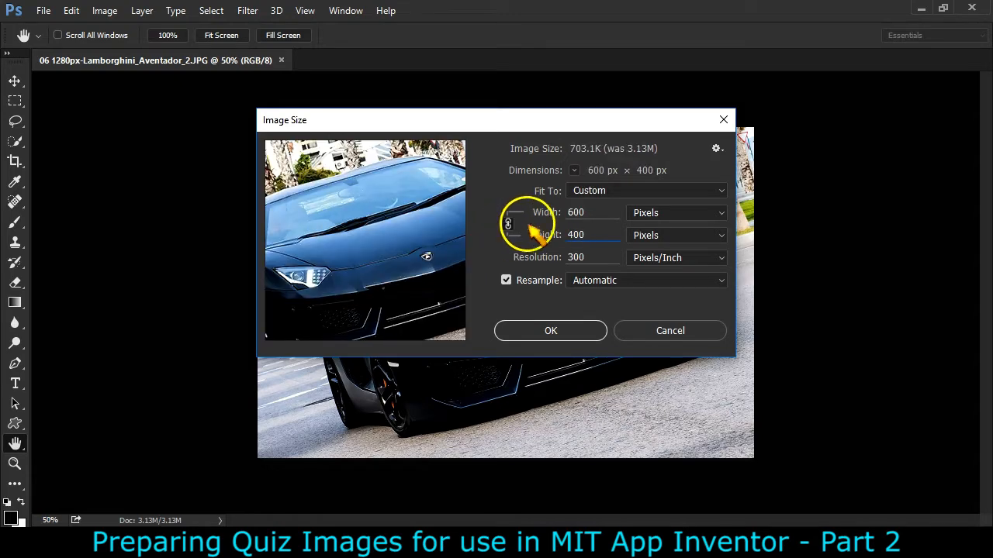
{"action": "left_click", "coordinate": [572, 333]}
{"action": "key", "text": "c"}
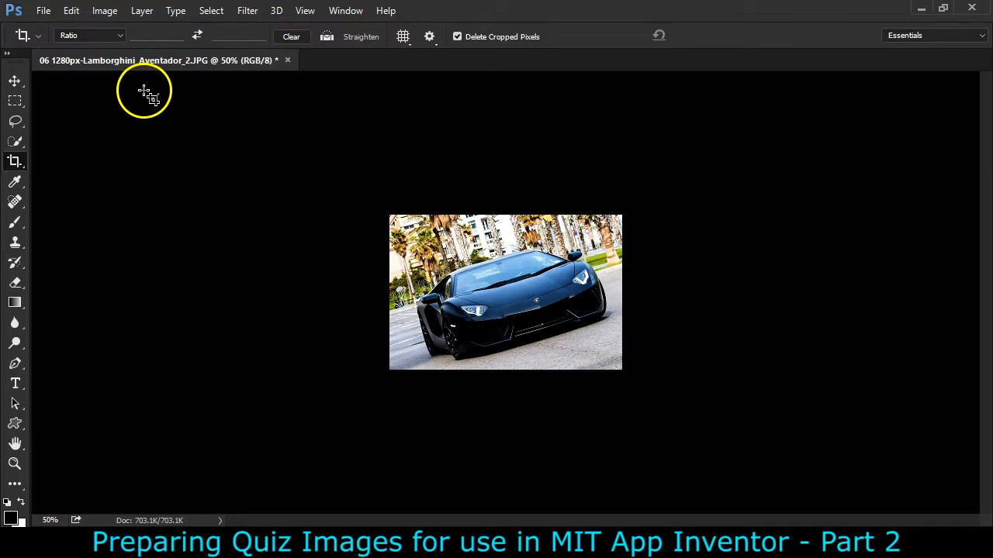
Step: Darken the Aventador picture's shadows with a Levels adjustment, setting the black input level to 13 and keeping white at 255
{"action": "left_click", "coordinate": [103, 12]}
{"action": "mouse_move", "coordinate": [124, 46]}
{"action": "left_click", "coordinate": [268, 62]}
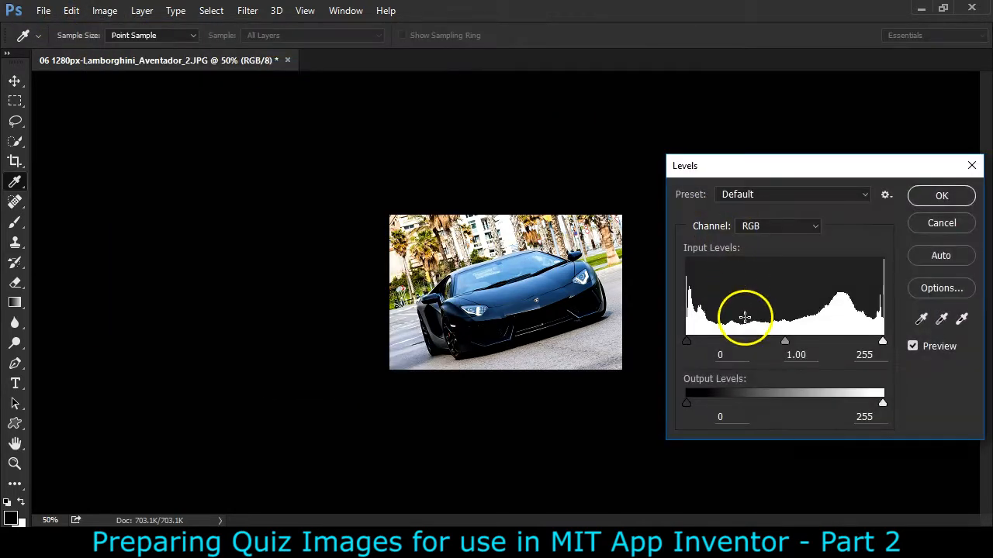
{"action": "left_click_drag", "start_coordinate": [686, 342], "coordinate": [700, 342]}
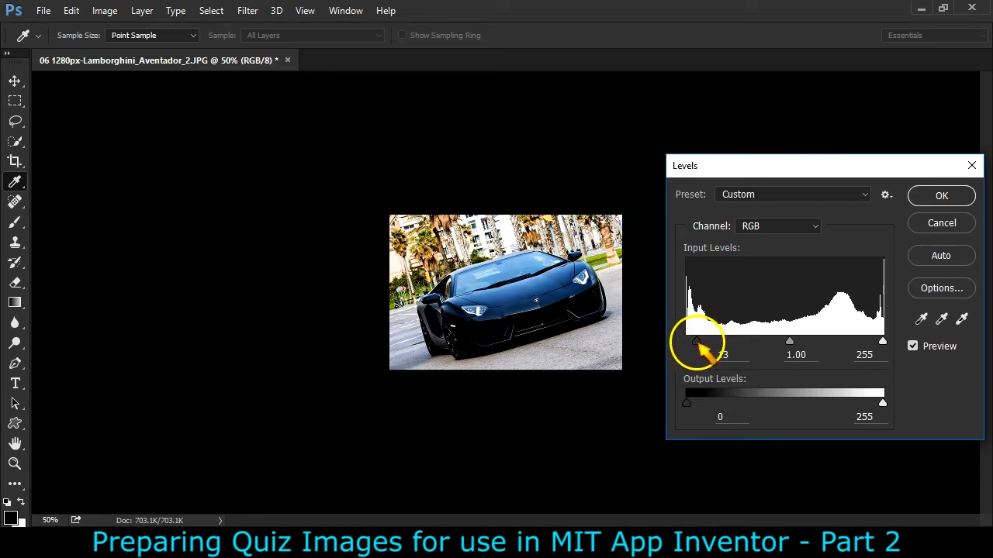
{"action": "mouse_move", "coordinate": [883, 342]}
{"action": "left_mouse_down"}
{"action": "mouse_move", "coordinate": [864, 343]}
{"action": "mouse_move", "coordinate": [900, 348]}
{"action": "mouse_move", "coordinate": [830, 350]}
{"action": "mouse_move", "coordinate": [884, 350]}
{"action": "left_mouse_up"}
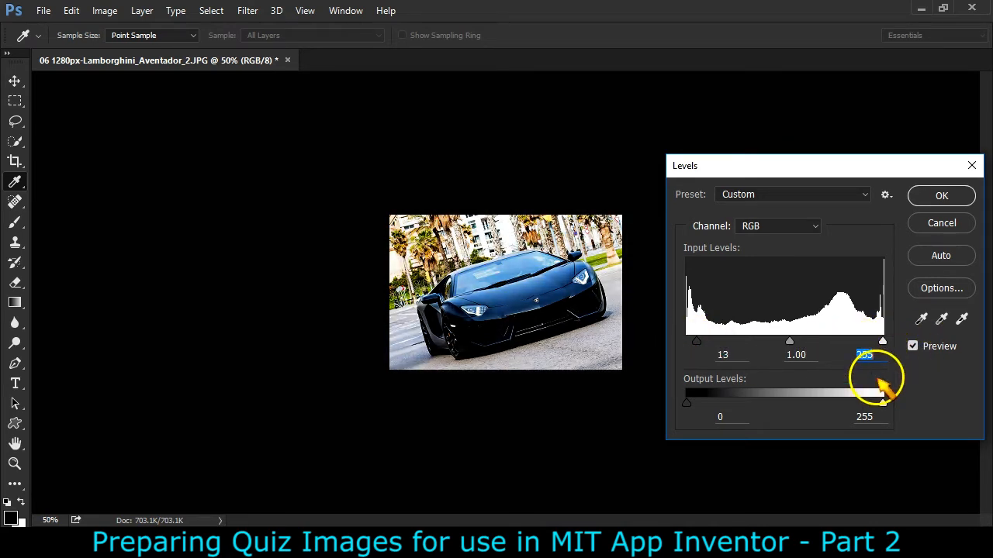
{"action": "left_click", "coordinate": [942, 195]}
{"action": "key", "text": "c"}
Step: Save the Aventador picture as a JPEG named 06 at quality 5 (Medium), and close it
{"action": "left_click", "coordinate": [45, 10]}
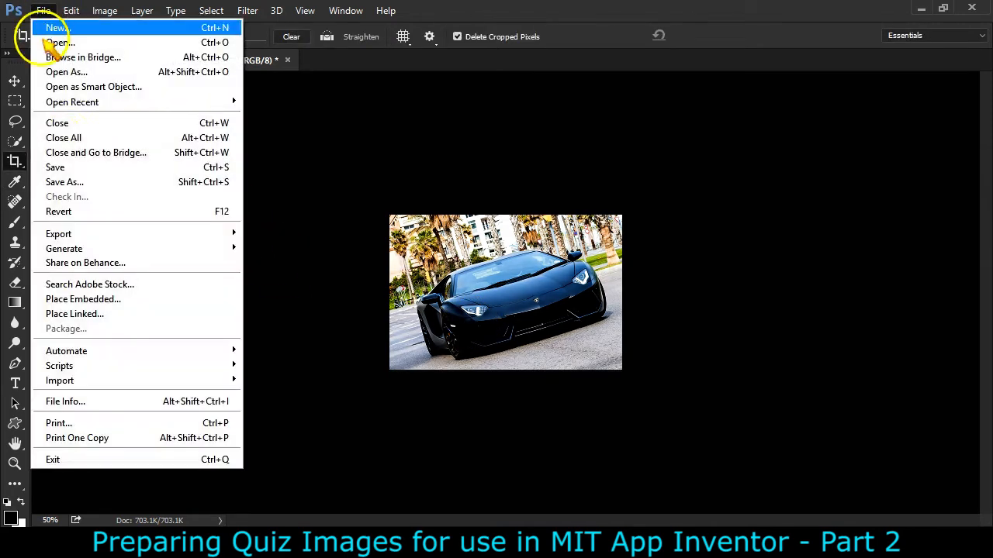
{"action": "left_click", "coordinate": [31, 179]}
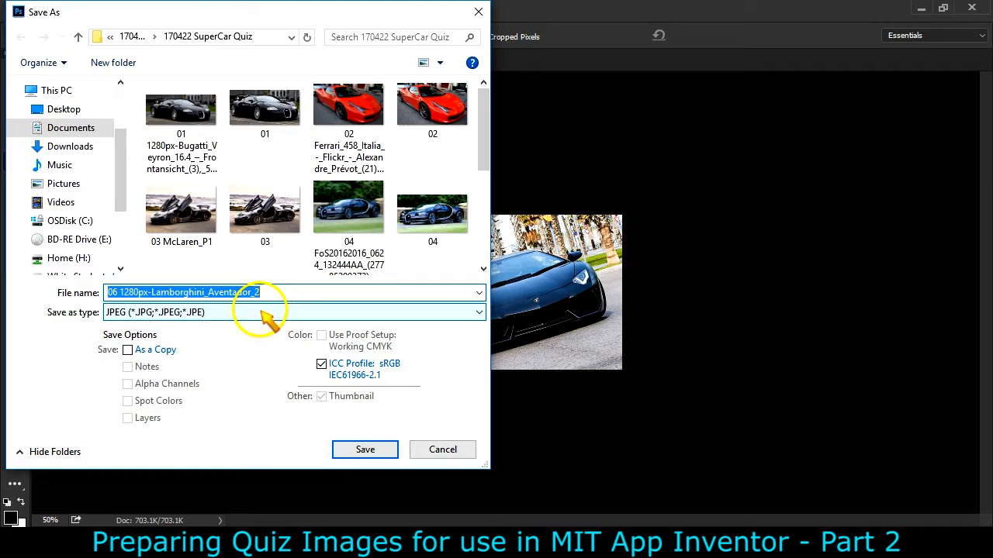
{"action": "type", "text": "06"}
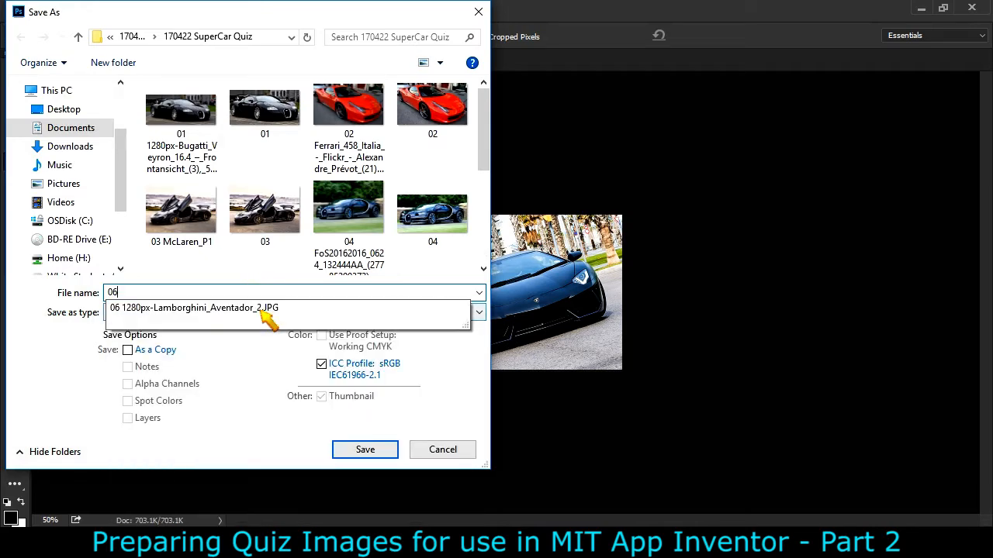
{"action": "key", "text": "Return"}
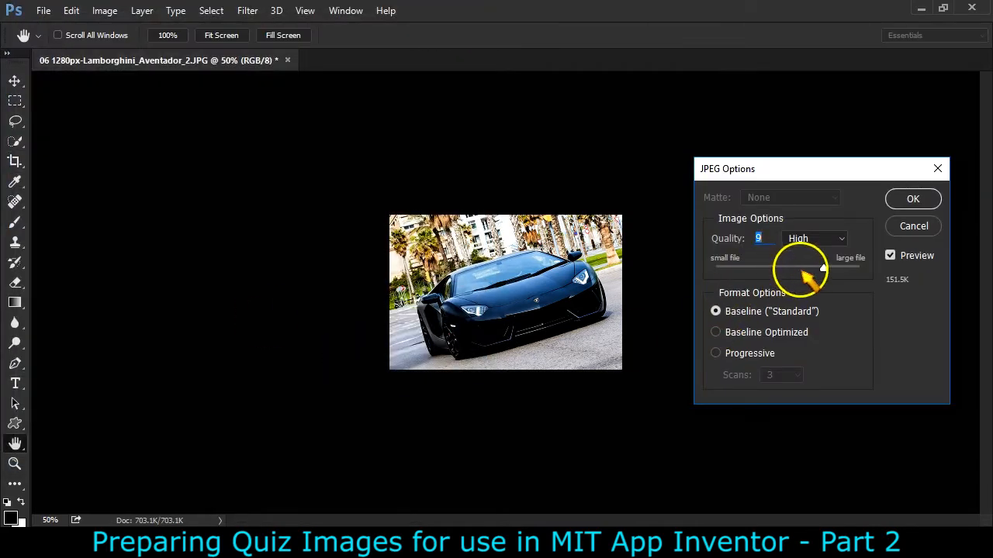
{"action": "left_click_drag", "start_coordinate": [823, 270], "coordinate": [774, 269]}
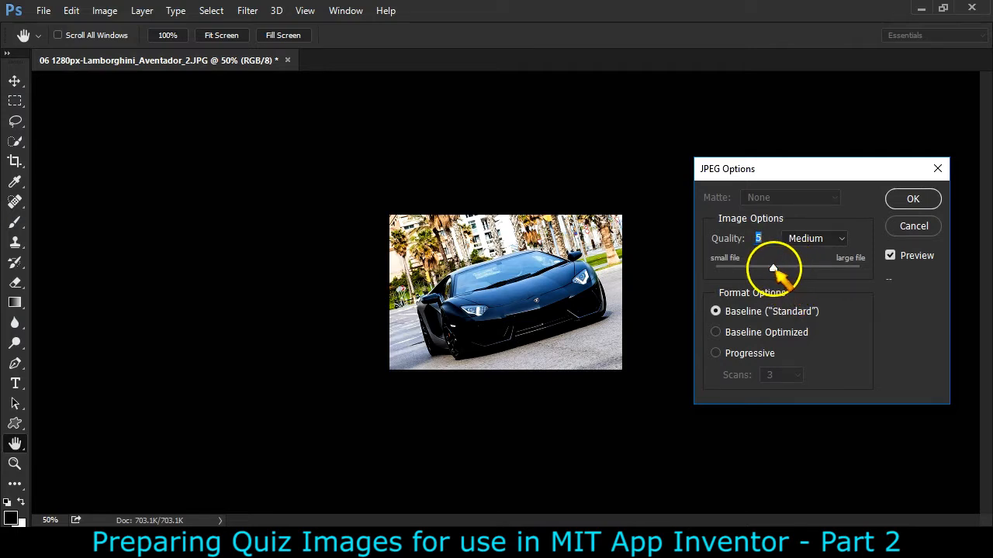
{"action": "left_click", "coordinate": [913, 200]}
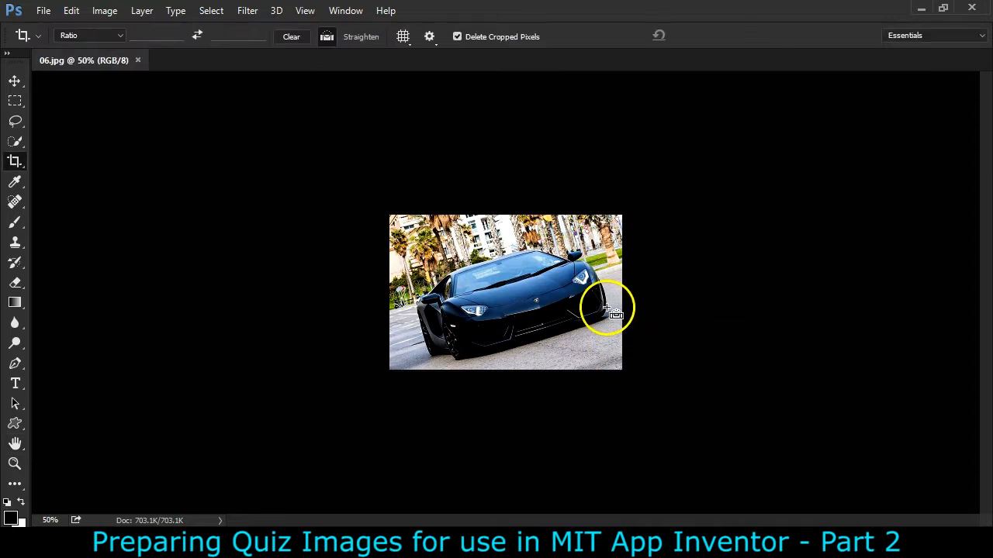
{"action": "key", "text": "ctrl+w"}
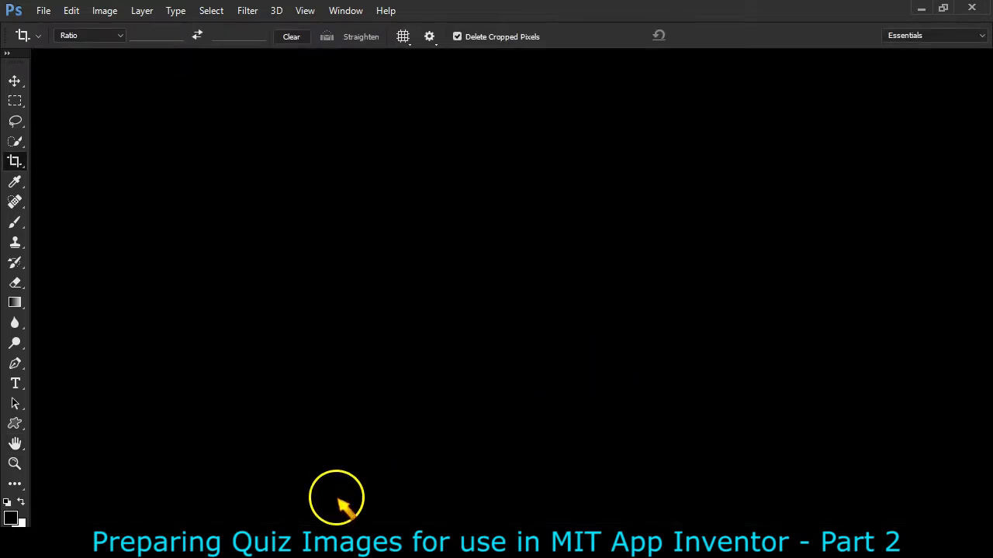
Step: Return to the SuperCar Quiz folder and open "07 1920px-Lamborghini_Huracan_20150525_7811" in Adobe Photoshop CC 2015
{"action": "left_click", "coordinate": [477, 538]}
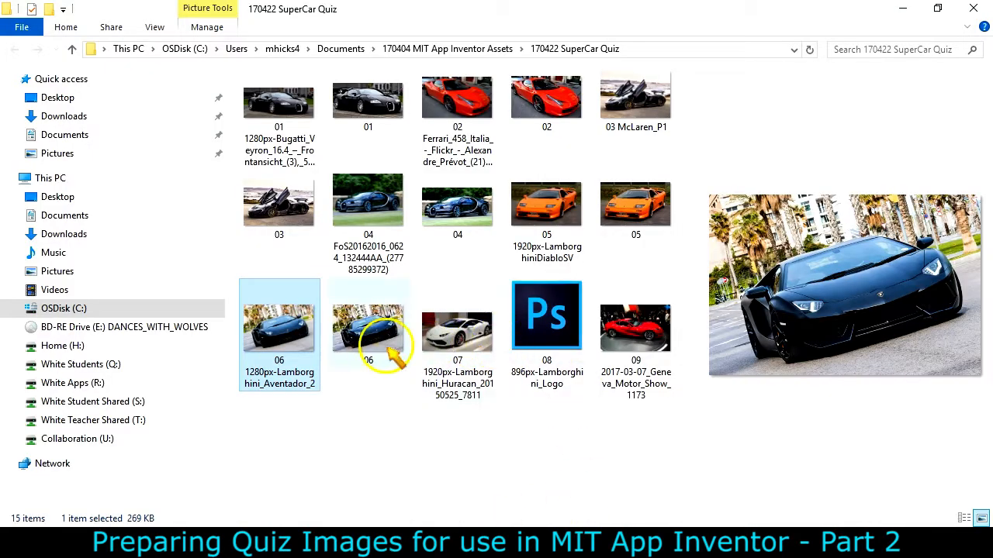
{"action": "left_click", "coordinate": [465, 337]}
{"action": "right_click", "coordinate": [466, 338]}
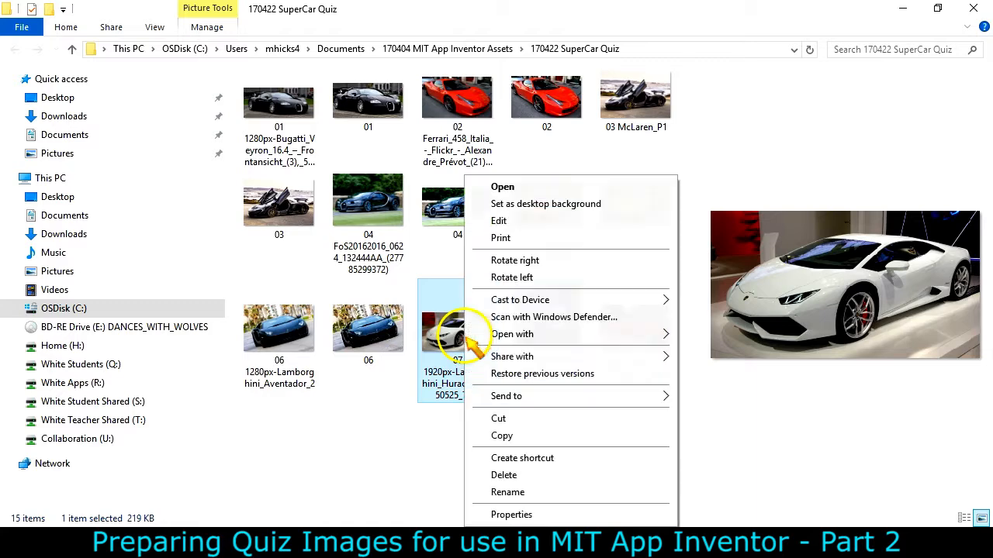
{"action": "mouse_move", "coordinate": [535, 333]}
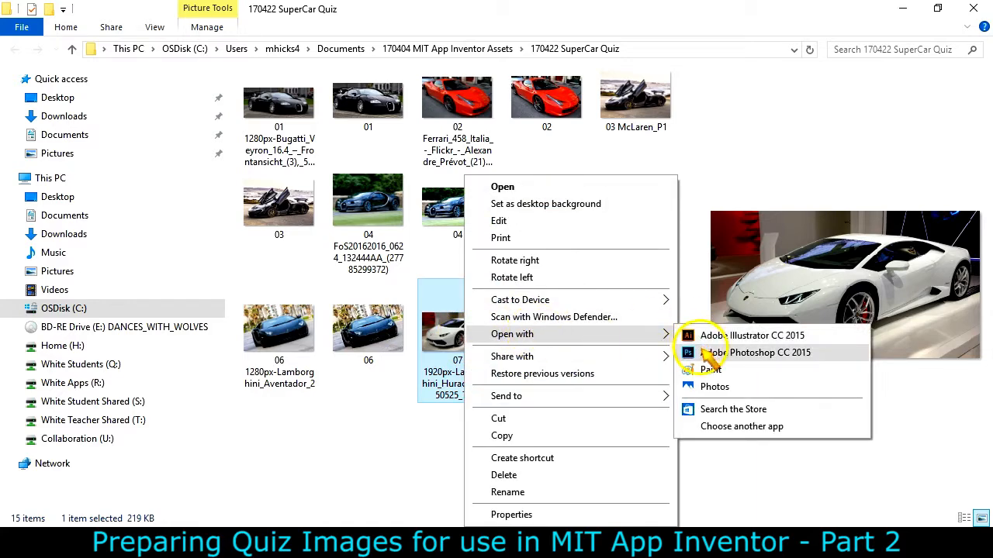
{"action": "left_click", "coordinate": [682, 350]}
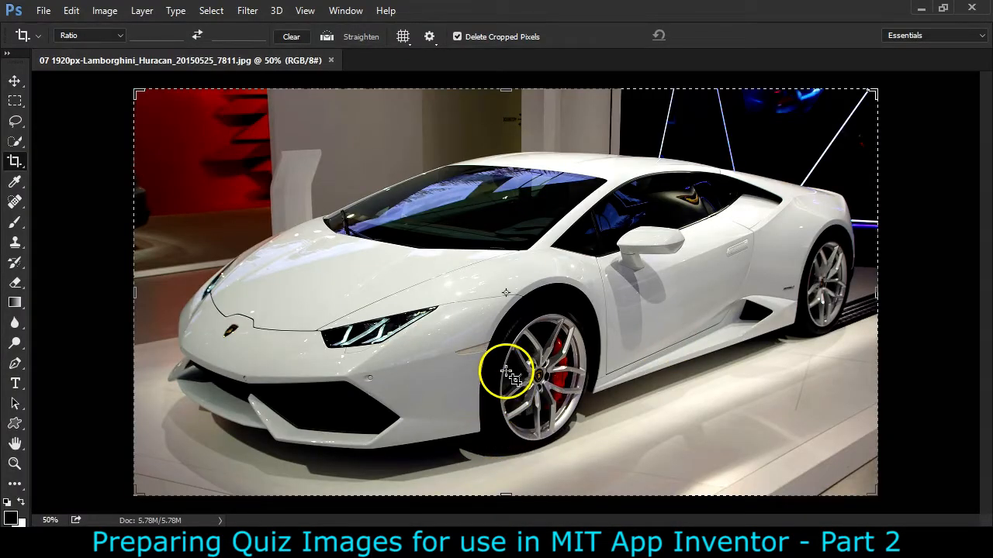
Step: Apply a Levels adjustment to the white Huracan picture with the white input level at 229 and the black at 13
{"action": "left_click", "coordinate": [104, 10]}
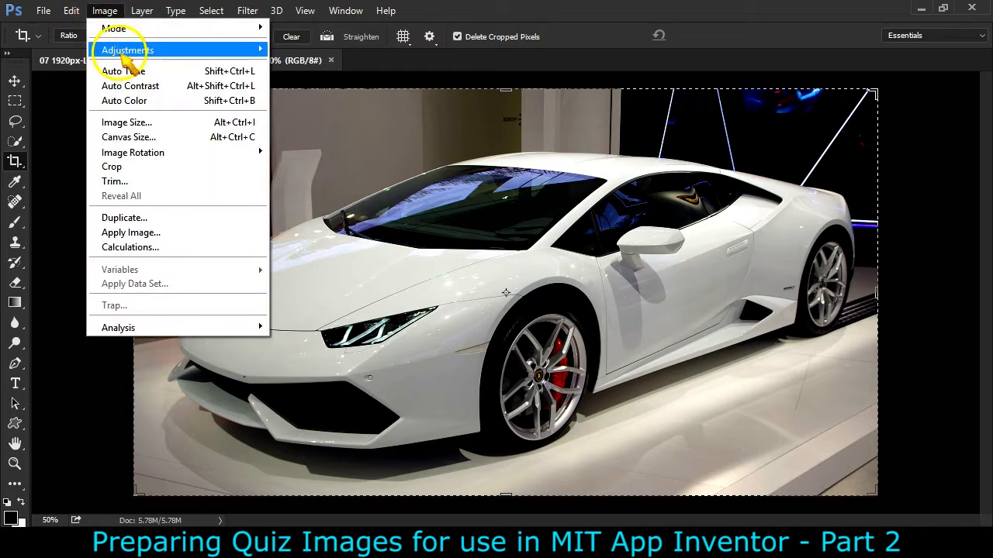
{"action": "mouse_move", "coordinate": [116, 48]}
{"action": "left_click", "coordinate": [318, 65]}
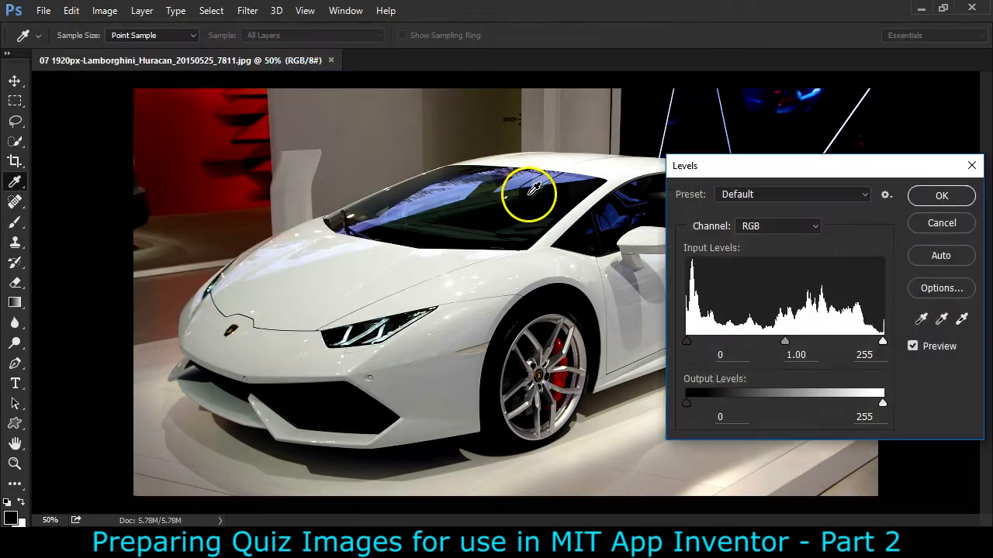
{"action": "mouse_move", "coordinate": [882, 341]}
{"action": "left_mouse_down"}
{"action": "mouse_move", "coordinate": [842, 344]}
{"action": "mouse_move", "coordinate": [886, 339]}
{"action": "mouse_move", "coordinate": [867, 351]}
{"action": "left_mouse_up"}
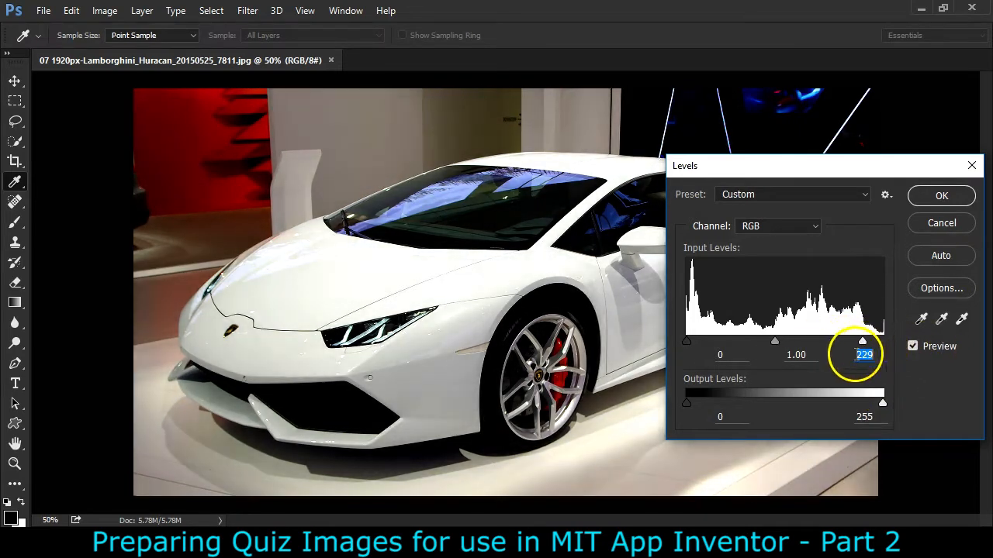
{"action": "left_click_drag", "start_coordinate": [686, 343], "coordinate": [697, 342]}
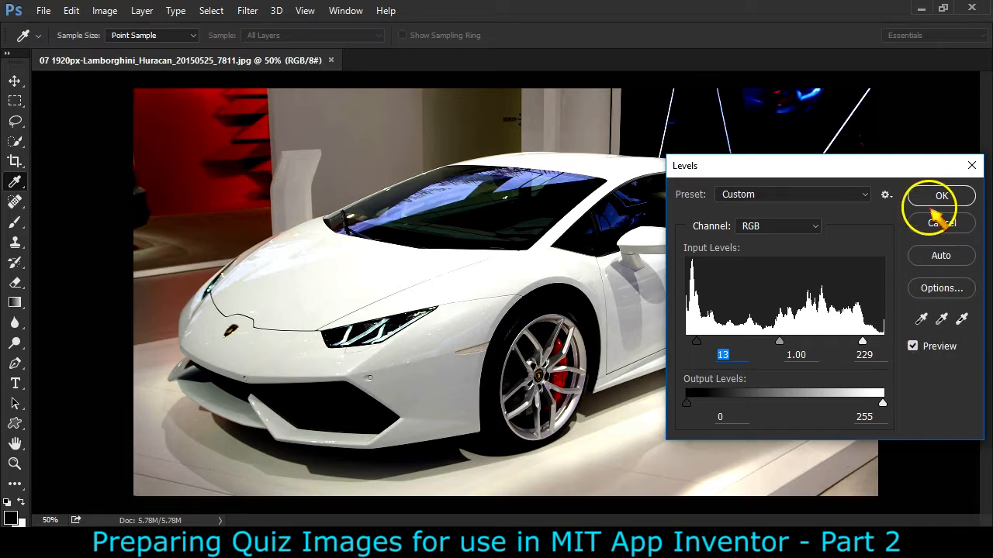
{"action": "left_click", "coordinate": [938, 195]}
Step: Resize the Huracan picture to a height of 400 pixels, keeping its proportions
{"action": "left_click", "coordinate": [104, 10]}
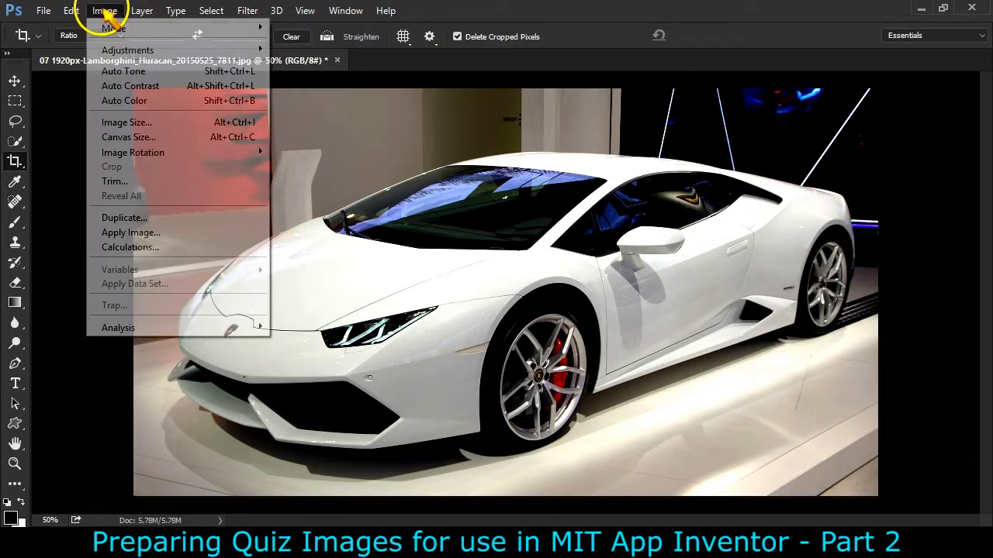
{"action": "left_click", "coordinate": [136, 122]}
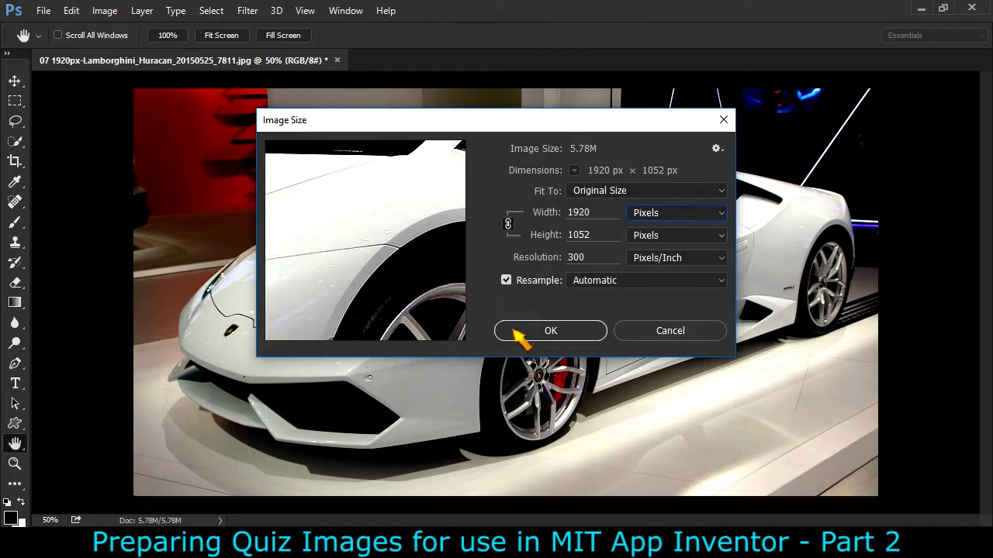
{"action": "double_click", "coordinate": [598, 233]}
{"action": "type", "text": "40"}
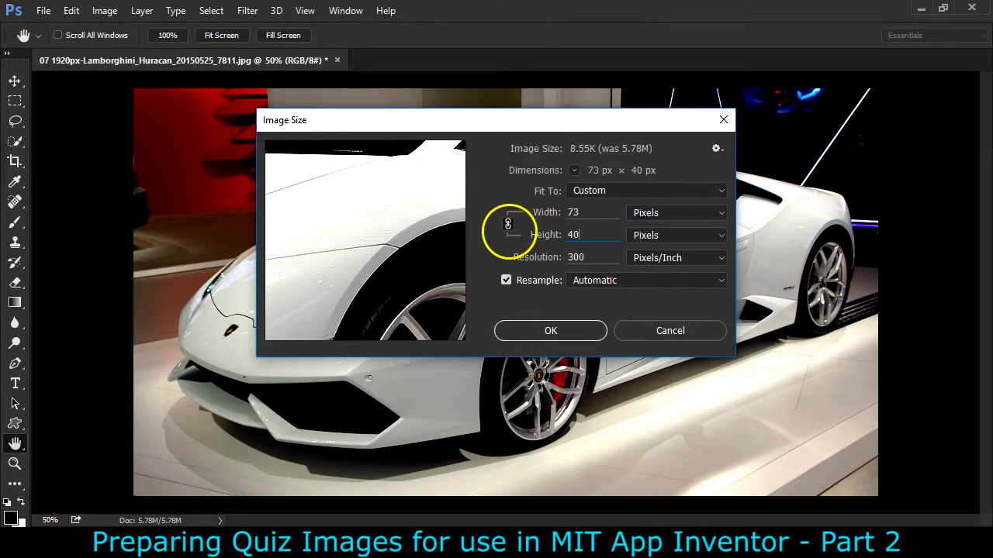
{"action": "type", "text": "0"}
{"action": "left_click", "coordinate": [524, 330]}
{"action": "key", "text": "c"}
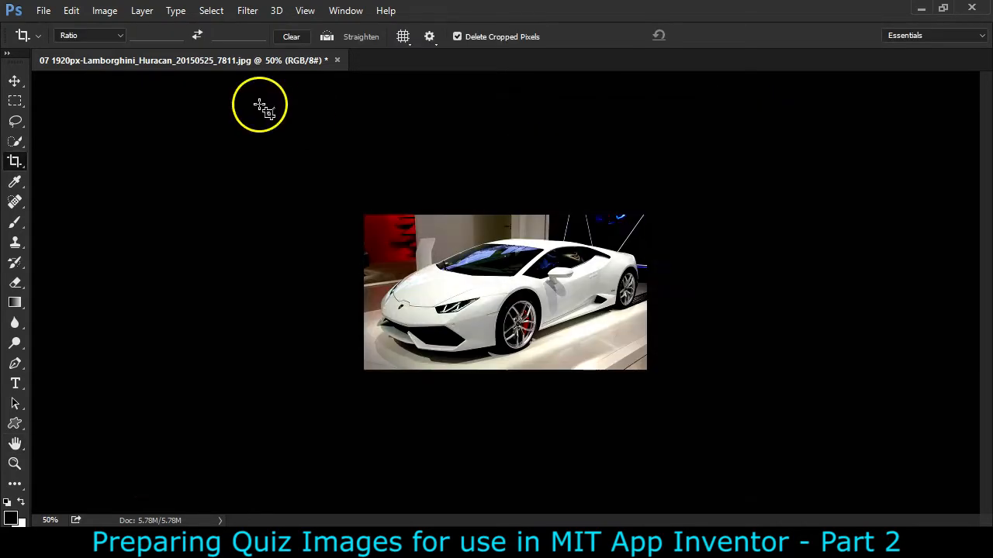
Step: Save the Huracan picture as a JPEG named 07 at quality 9 (High) with the Baseline ("Standard") format
{"action": "left_click", "coordinate": [44, 11]}
{"action": "left_click", "coordinate": [83, 182]}
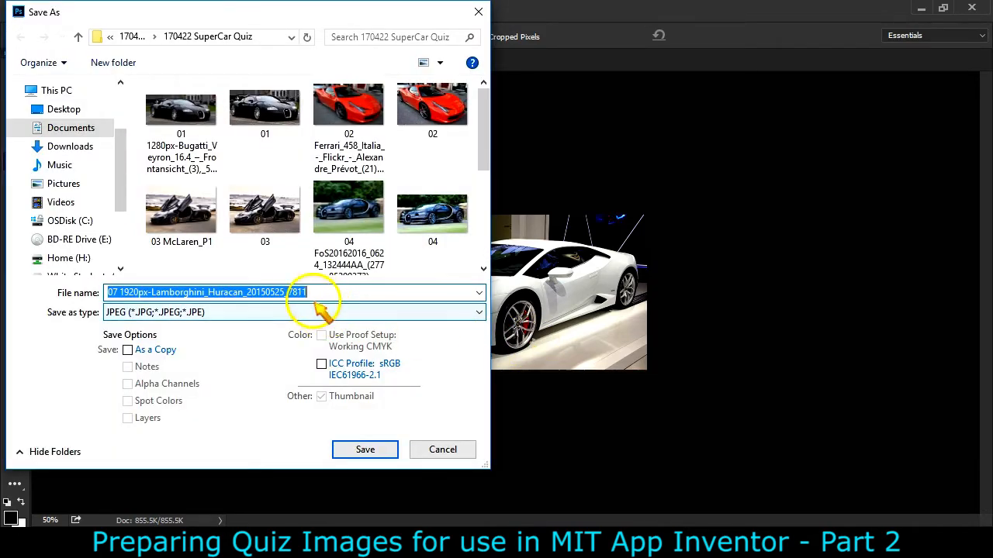
{"action": "type", "text": "07"}
{"action": "left_click", "coordinate": [318, 308]}
{"action": "key", "text": "Return"}
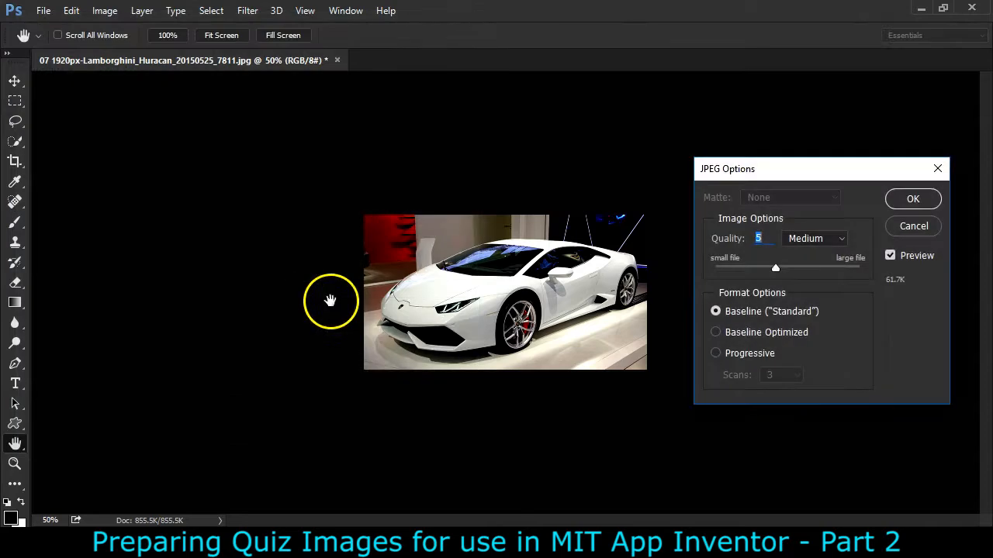
{"action": "left_click_drag", "start_coordinate": [776, 268], "coordinate": [831, 270]}
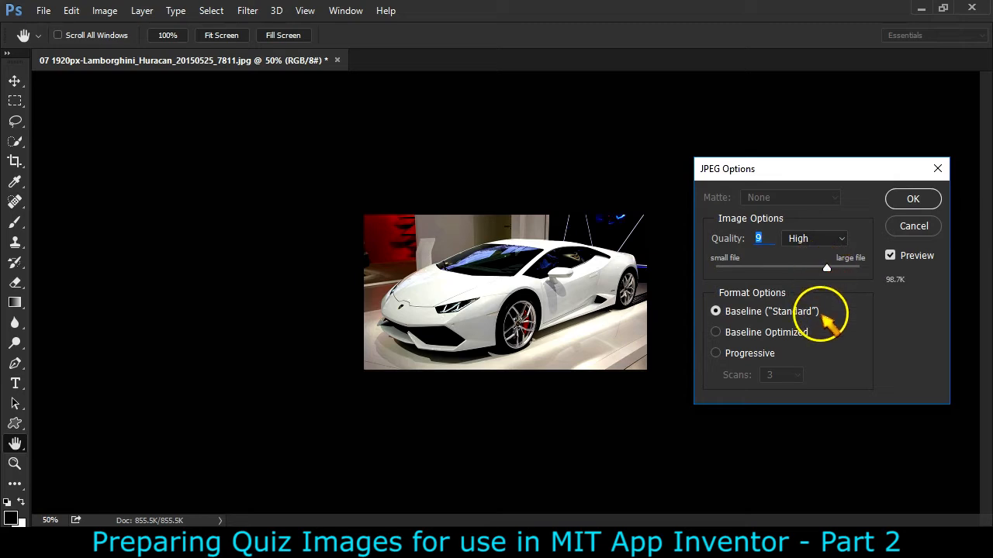
{"action": "left_click", "coordinate": [914, 199]}
{"action": "key", "text": "c"}
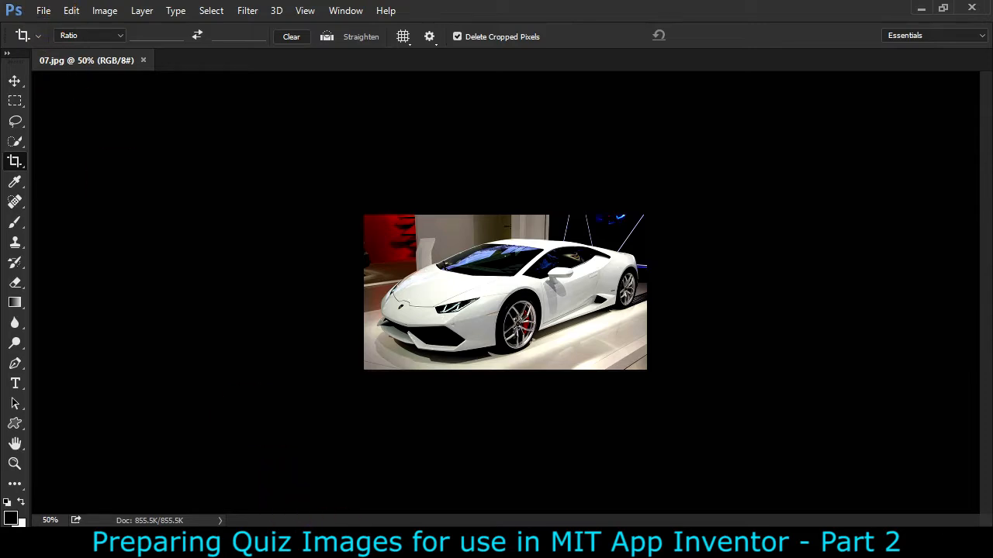
Step: Return to the SuperCar Quiz folder and try to open the "08 896px-Lamborghini_Logo" SVG file in Adobe Photoshop CC 2015
{"action": "left_click", "coordinate": [476, 542]}
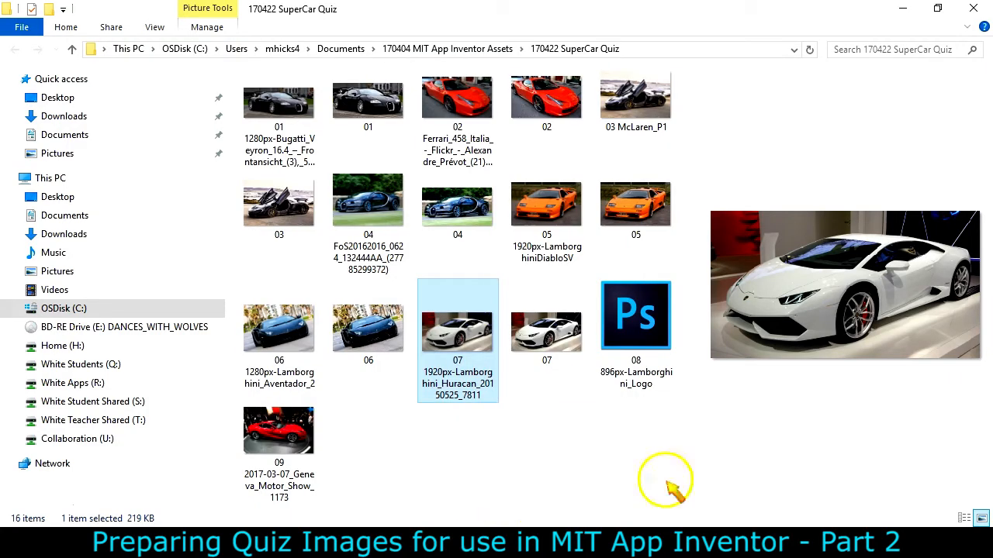
{"action": "left_click", "coordinate": [634, 345]}
{"action": "left_click_drag", "start_coordinate": [635, 332], "coordinate": [636, 334]}
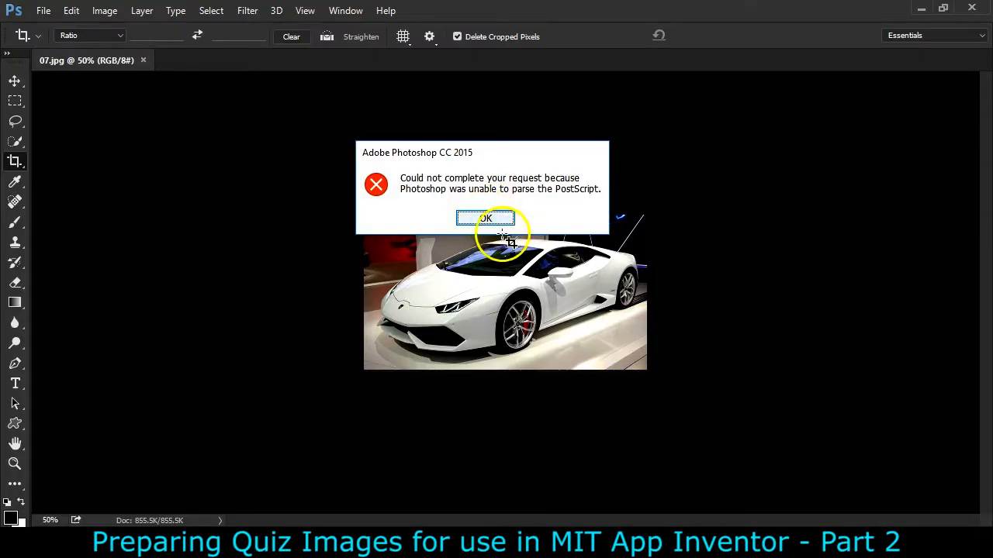
{"action": "left_click", "coordinate": [485, 219]}
Step: Close the 07 picture, and delete the "08 896px-Lamborghini_Logo" SVG file from the SuperCar Quiz folder
{"action": "left_click", "coordinate": [143, 60]}
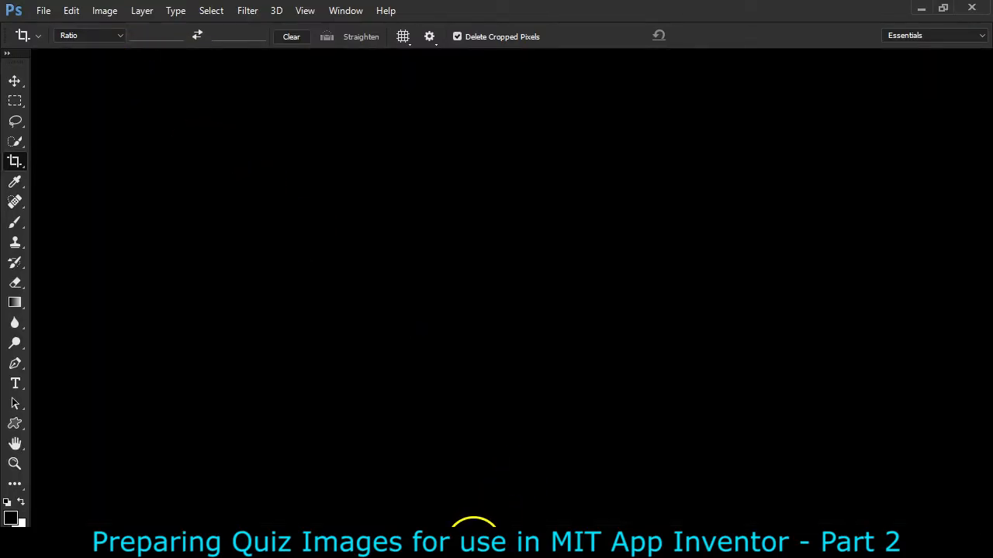
{"action": "left_click", "coordinate": [512, 536]}
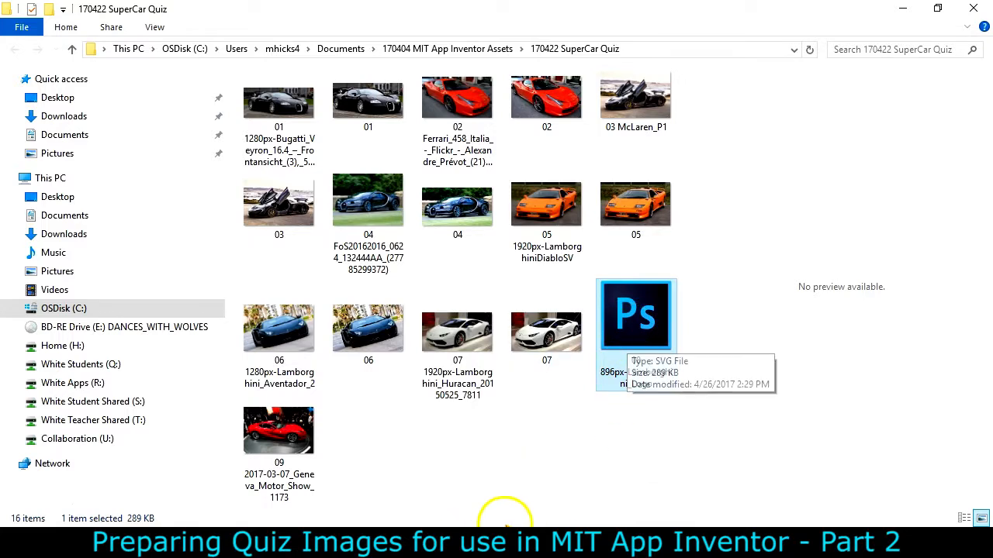
{"action": "left_click", "coordinate": [624, 332]}
{"action": "key", "text": "Delete"}
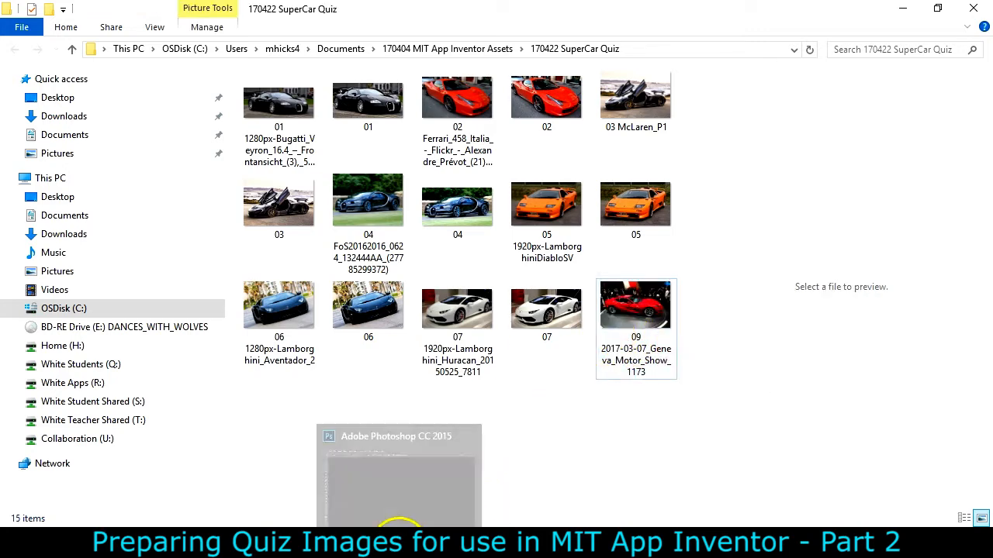
Step: Switch to the quiz spreadsheet in Google Chrome and open the picture link for question 8
{"action": "left_click", "coordinate": [440, 545]}
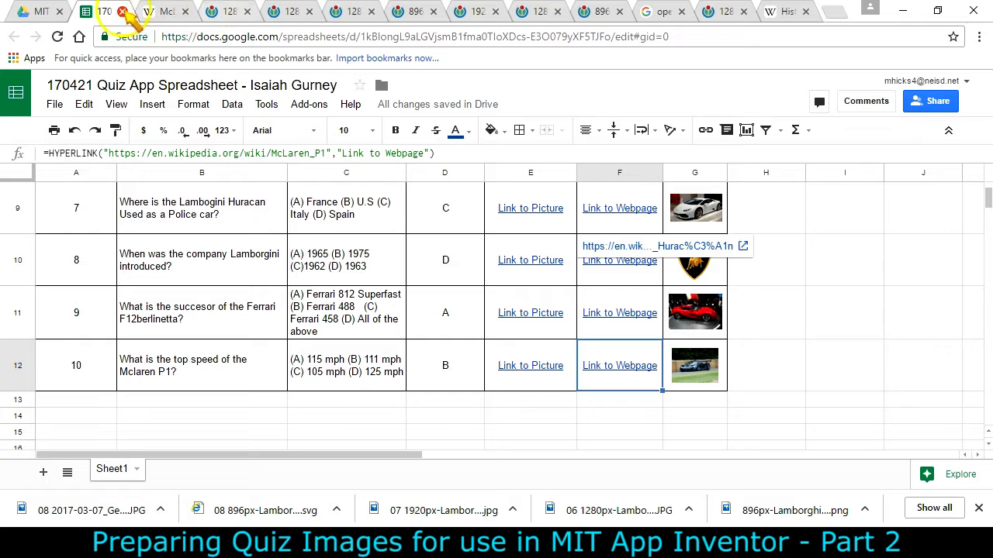
{"action": "left_click", "coordinate": [531, 260]}
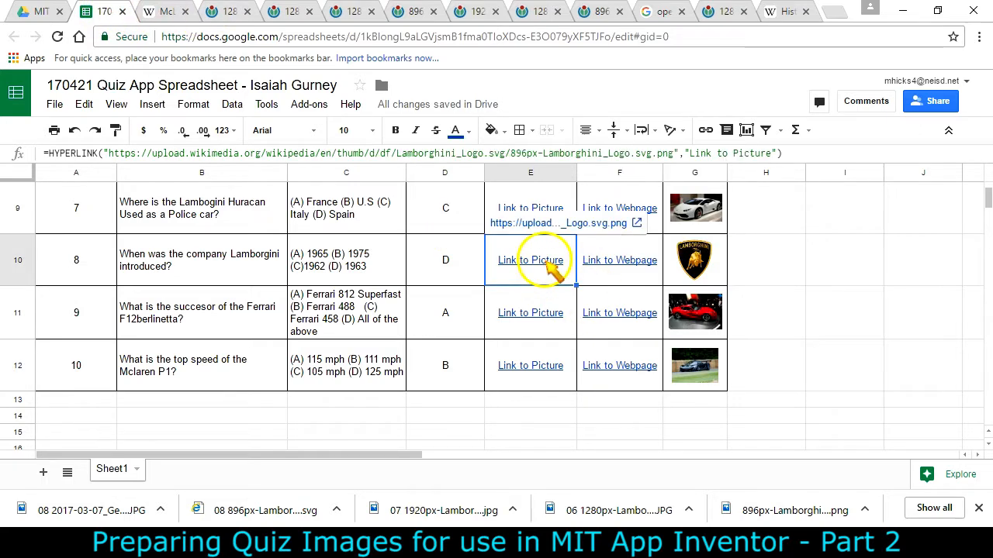
{"action": "left_click", "coordinate": [528, 230]}
Step: Save the Lamborghini logo image to the SuperCar Quiz folder as a PNG named "08 896px-Lamborghini_Logo"
{"action": "right_click", "coordinate": [477, 226]}
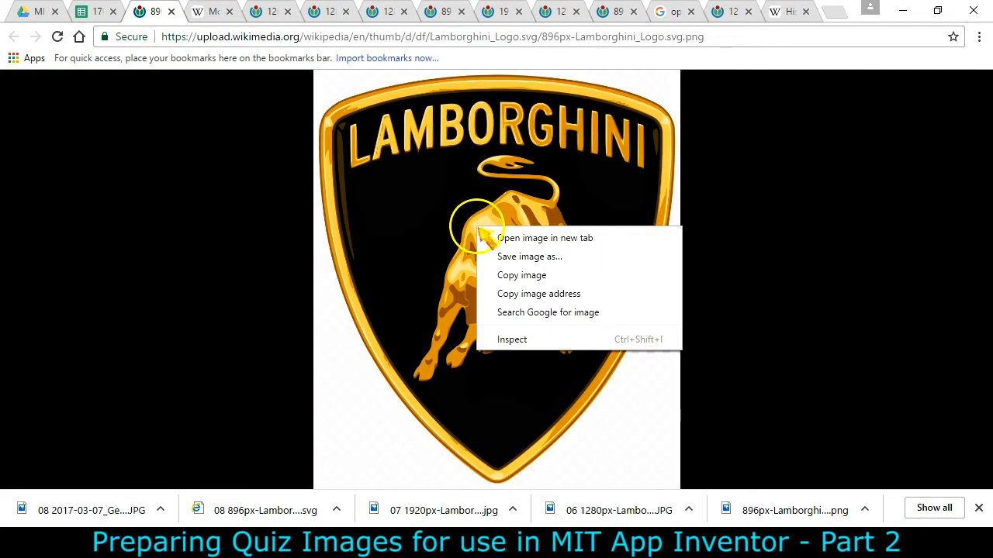
{"action": "left_click", "coordinate": [500, 259]}
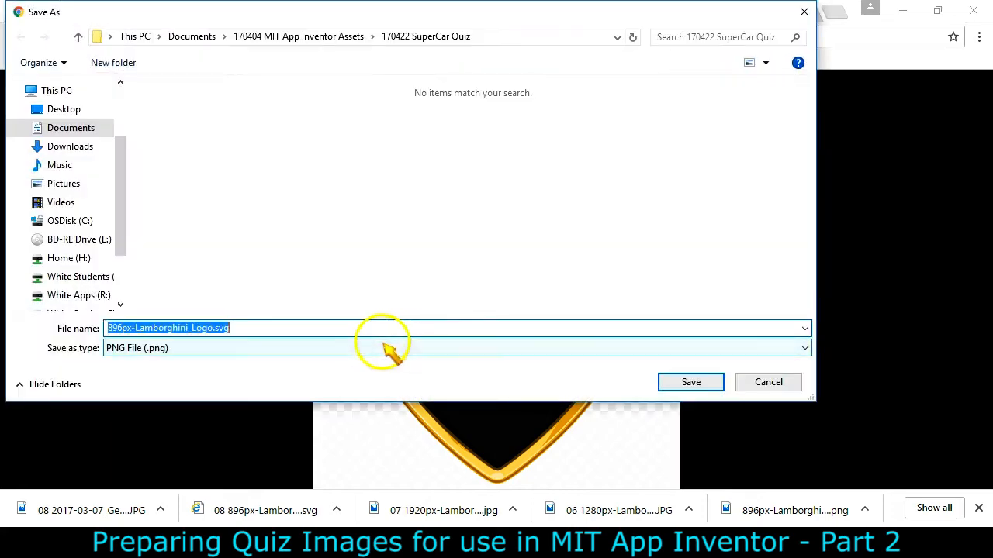
{"action": "left_click", "coordinate": [230, 328]}
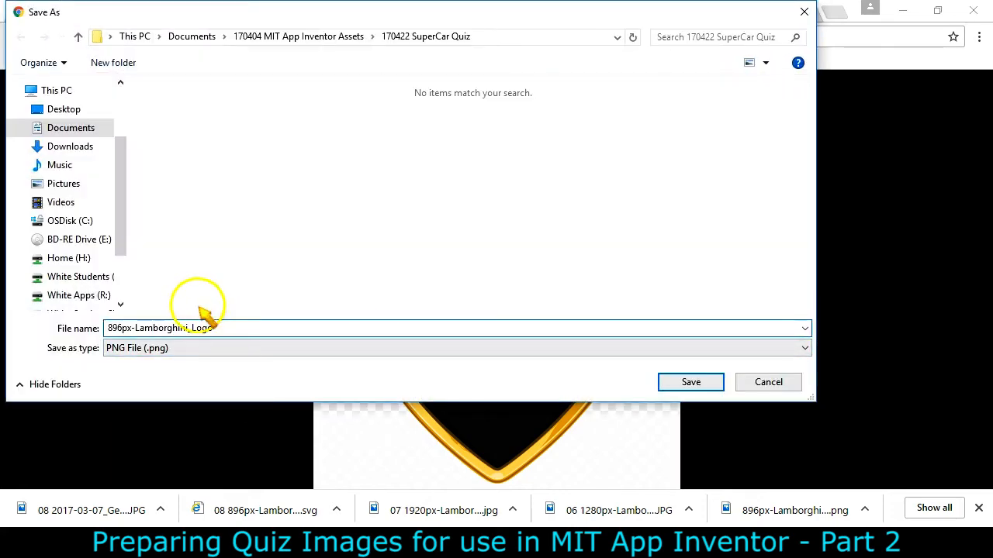
{"action": "left_click", "coordinate": [110, 328]}
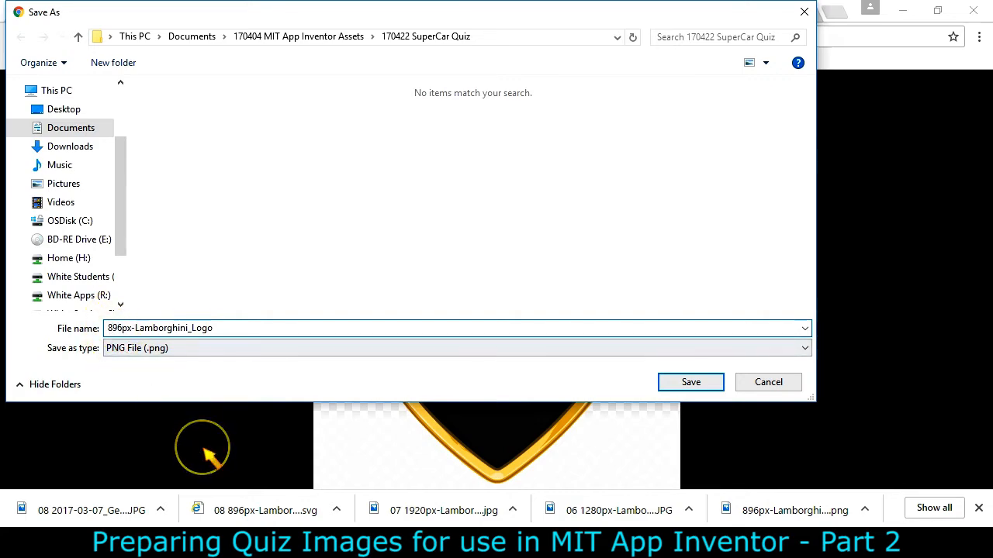
{"action": "type", "text": "08"}
{"action": "key", "text": "Return"}
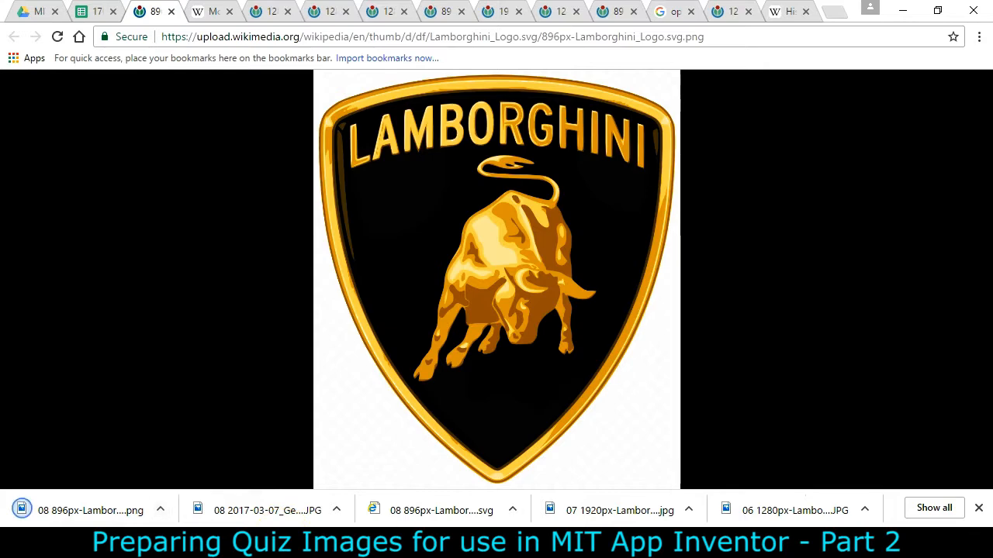
Step: Return to the SuperCar Quiz folder and open the "08 896px-Lamborghini_Logo" PNG in Adobe Photoshop CC 2015
{"action": "left_click", "coordinate": [470, 541]}
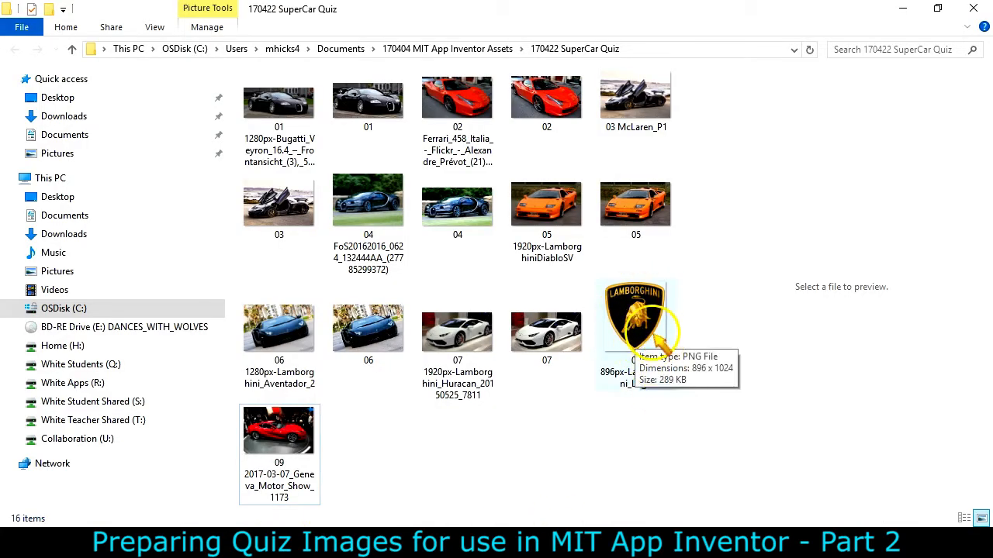
{"action": "right_click", "coordinate": [638, 329]}
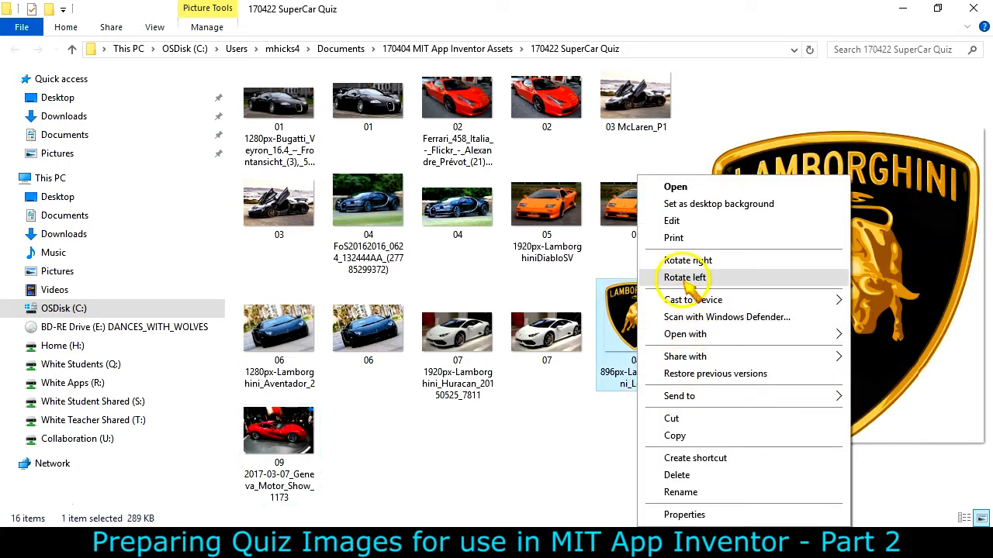
{"action": "mouse_move", "coordinate": [675, 334]}
{"action": "left_click", "coordinate": [557, 370]}
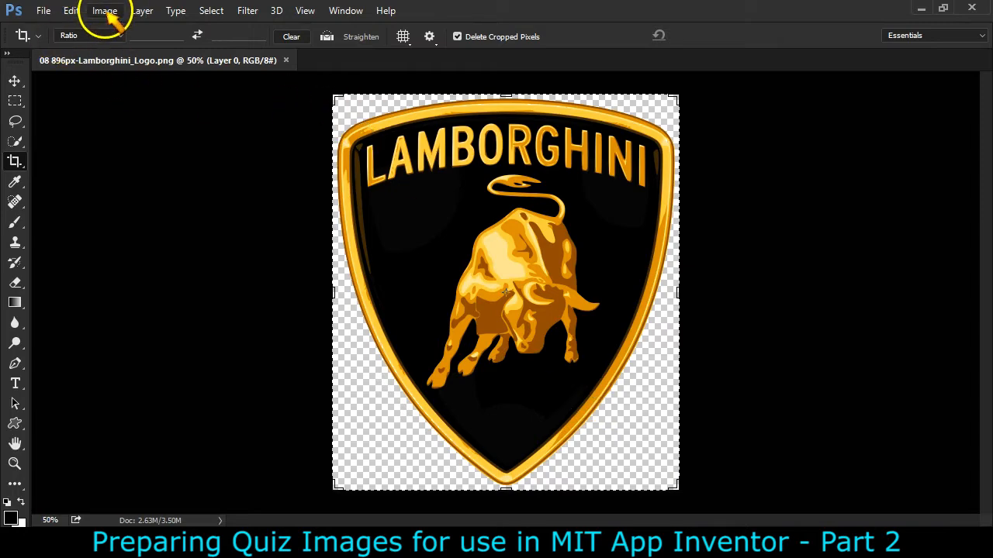
Step: Resize the Lamborghini logo to a height of 400 pixels, keeping its proportions
{"action": "left_click", "coordinate": [106, 11]}
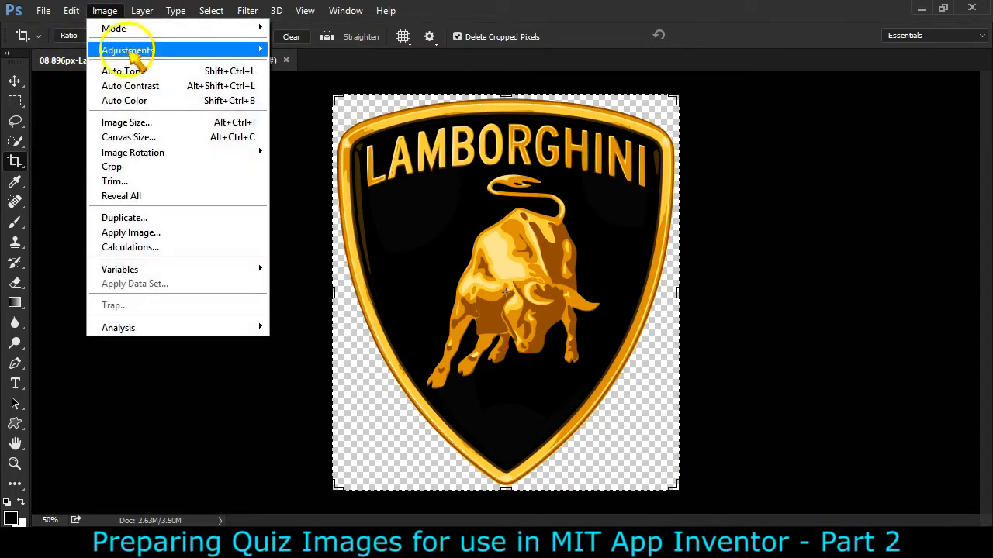
{"action": "left_click", "coordinate": [159, 124]}
{"action": "key", "text": "Tab"}
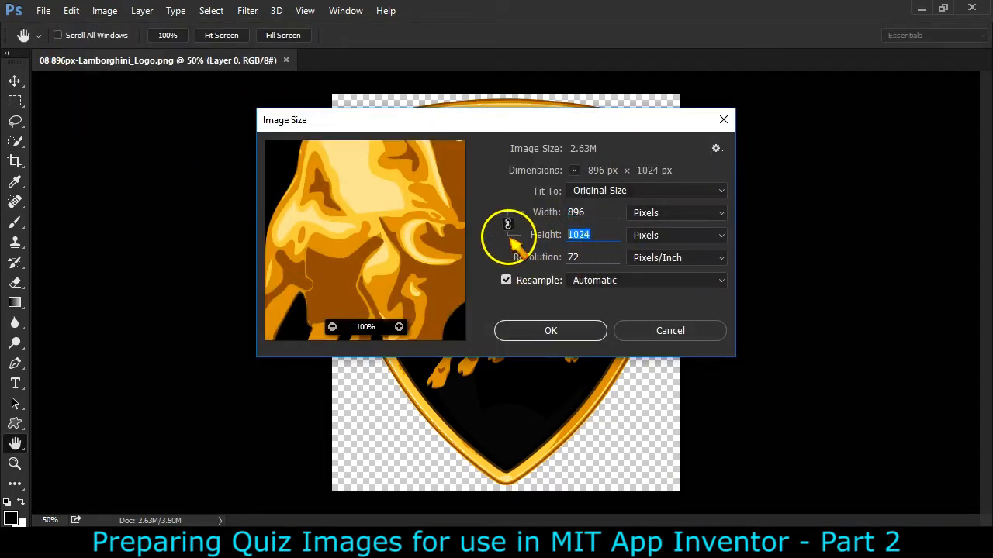
{"action": "type", "text": "400"}
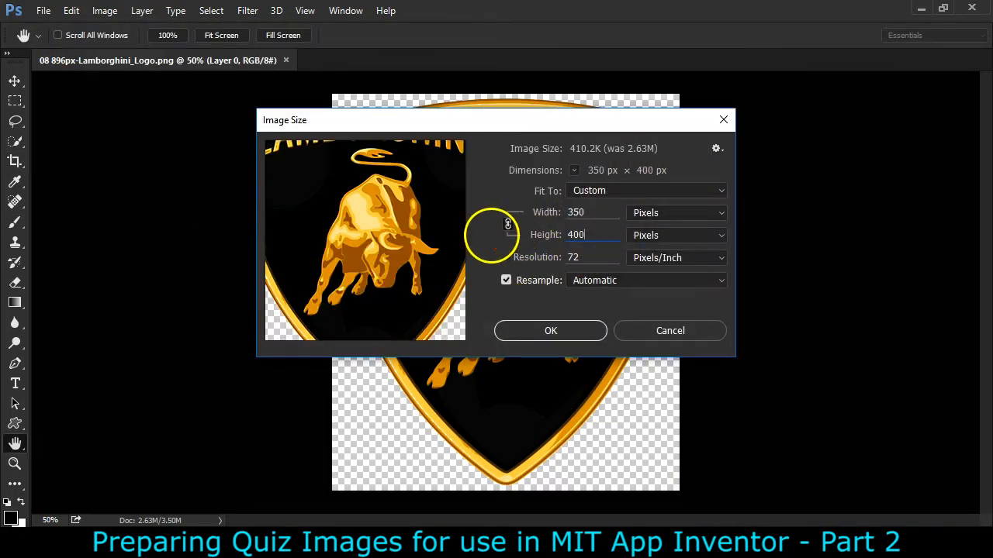
{"action": "left_click", "coordinate": [518, 331]}
{"action": "key", "text": "c"}
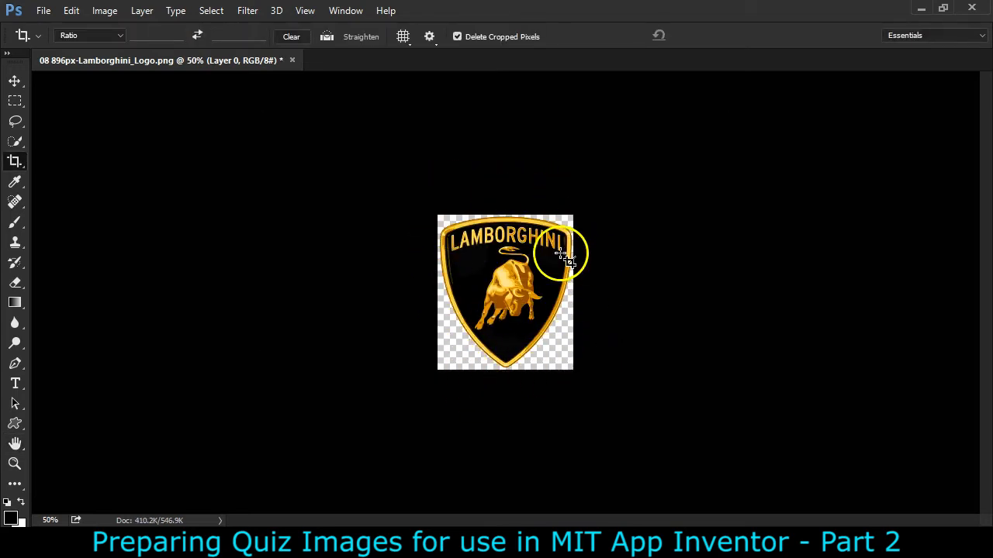
Step: Save a copy of the logo as a PNG named 08 with Smallest / Slow compression and no interlacing
{"action": "left_click", "coordinate": [44, 11]}
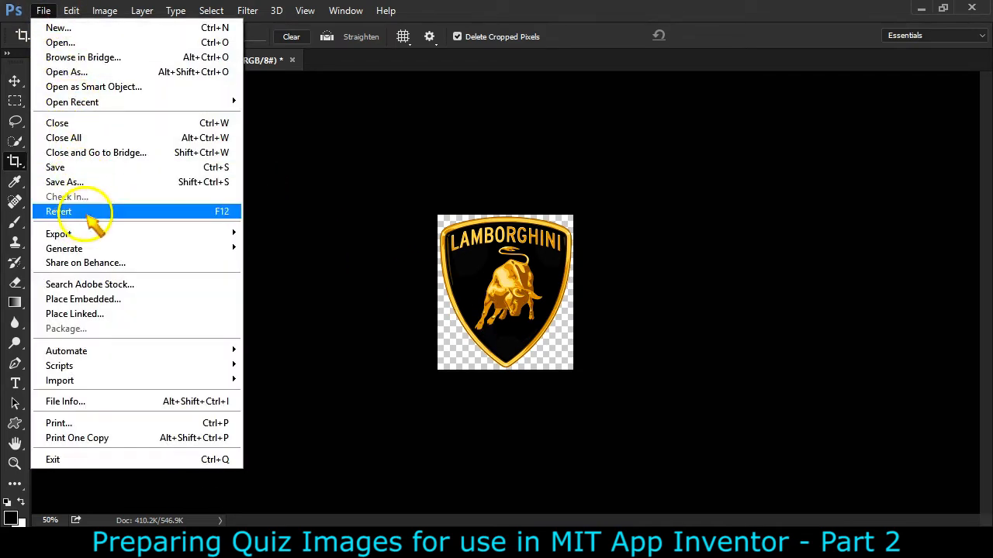
{"action": "left_click", "coordinate": [92, 185]}
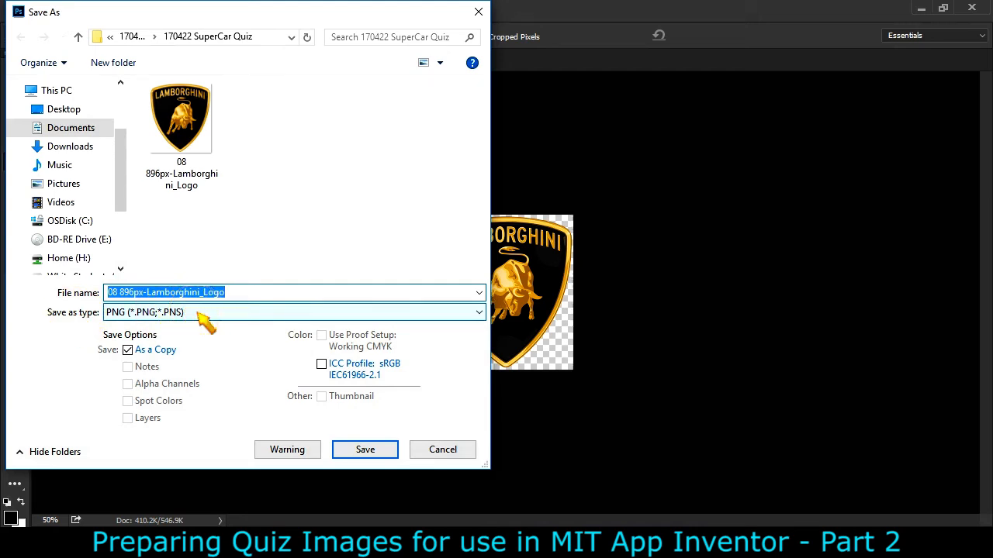
{"action": "type", "text": "08"}
{"action": "left_click", "coordinate": [313, 259]}
{"action": "left_click", "coordinate": [208, 296]}
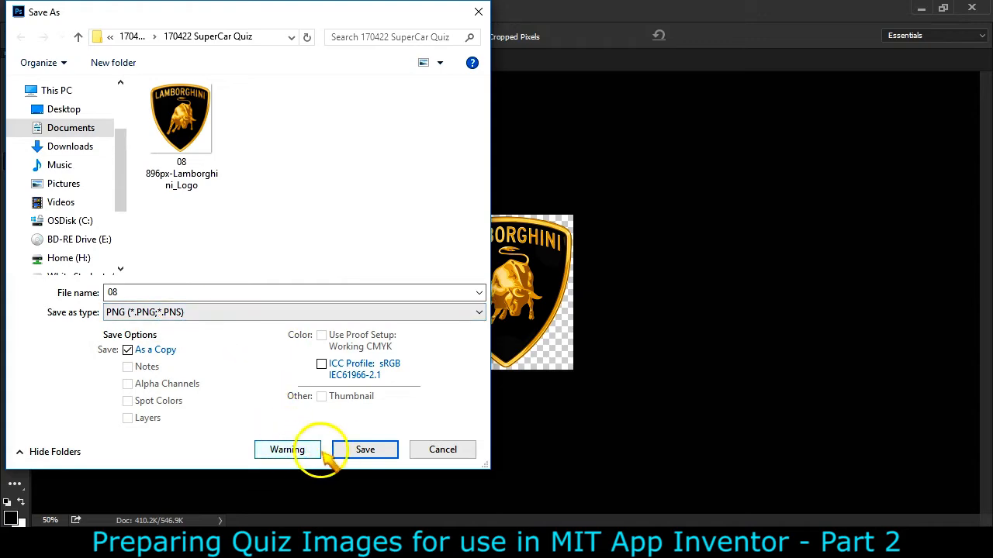
{"action": "left_click", "coordinate": [347, 452]}
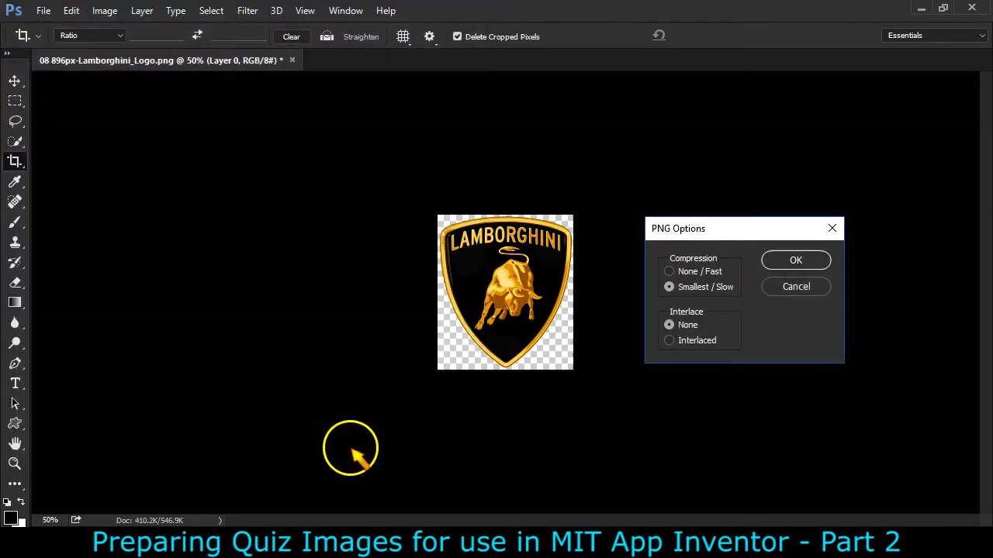
{"action": "left_click", "coordinate": [798, 259]}
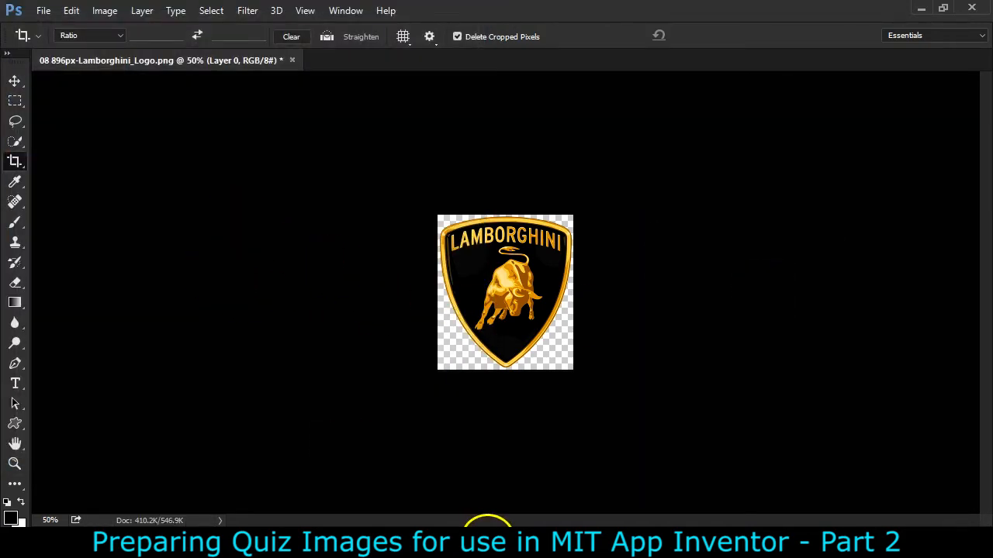
{"action": "left_click", "coordinate": [481, 547]}
{"action": "left_click", "coordinate": [354, 452]}
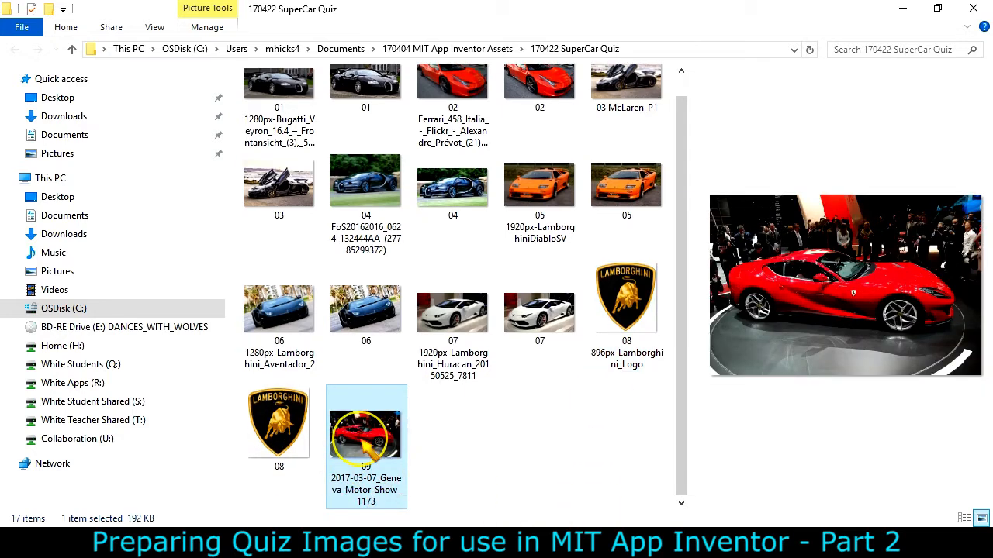
{"action": "right_click", "coordinate": [361, 444]}
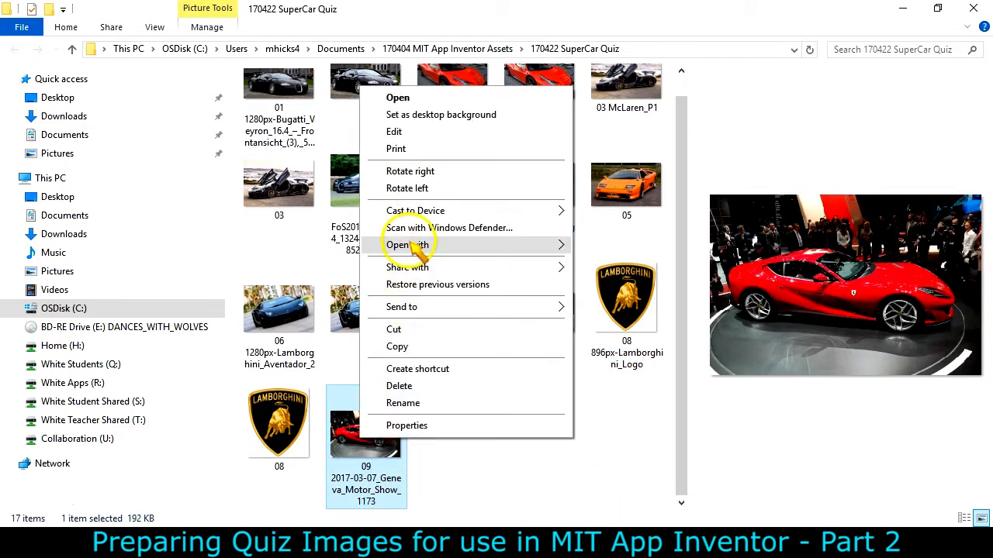
{"action": "mouse_move", "coordinate": [551, 246]}
{"action": "left_click", "coordinate": [636, 264]}
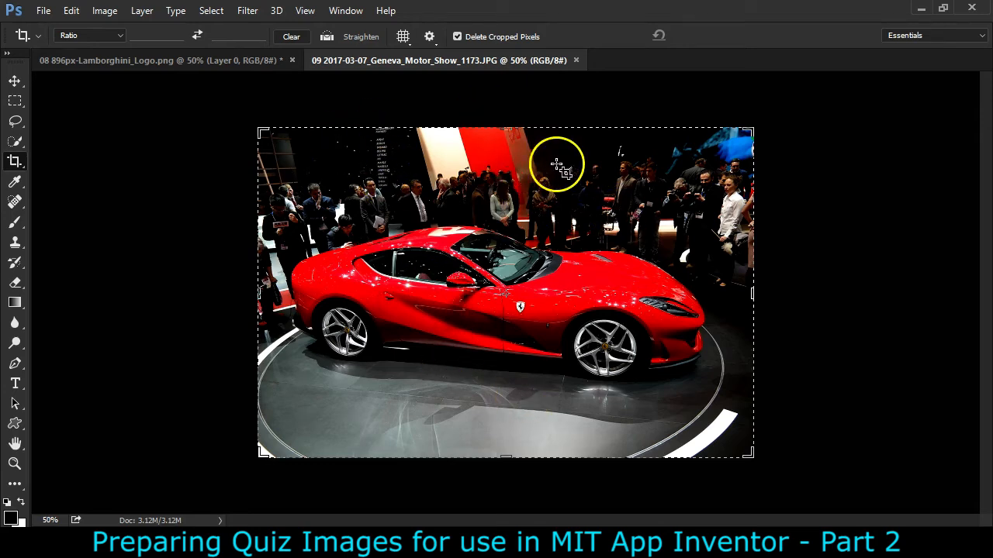
Step: Crop the upper and lower parts of the Geneva Motor Show picture closer to the red Ferrari, keeping nearly the full width
{"action": "left_click_drag", "start_coordinate": [508, 130], "coordinate": [504, 158]}
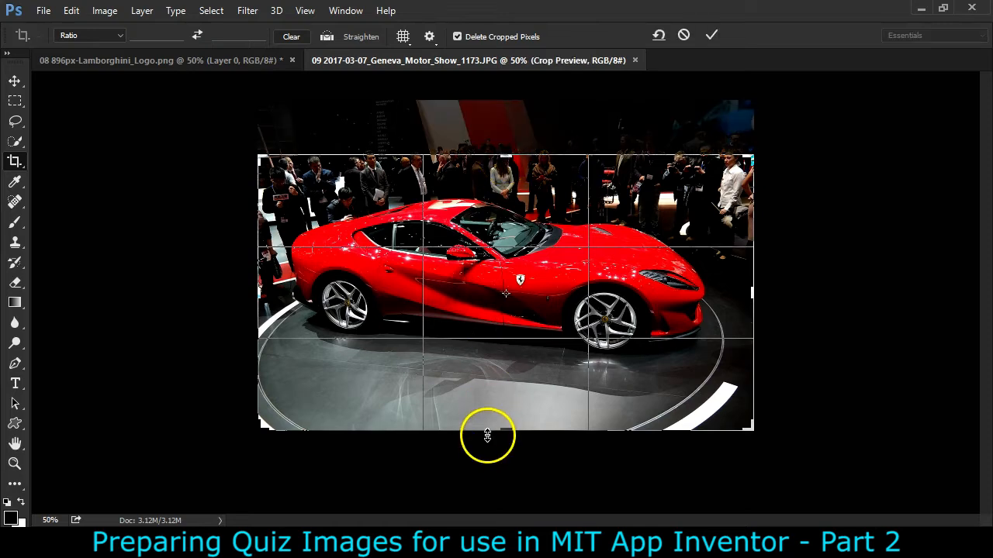
{"action": "left_click_drag", "start_coordinate": [505, 432], "coordinate": [505, 413]}
{"action": "double_click", "coordinate": [499, 365]}
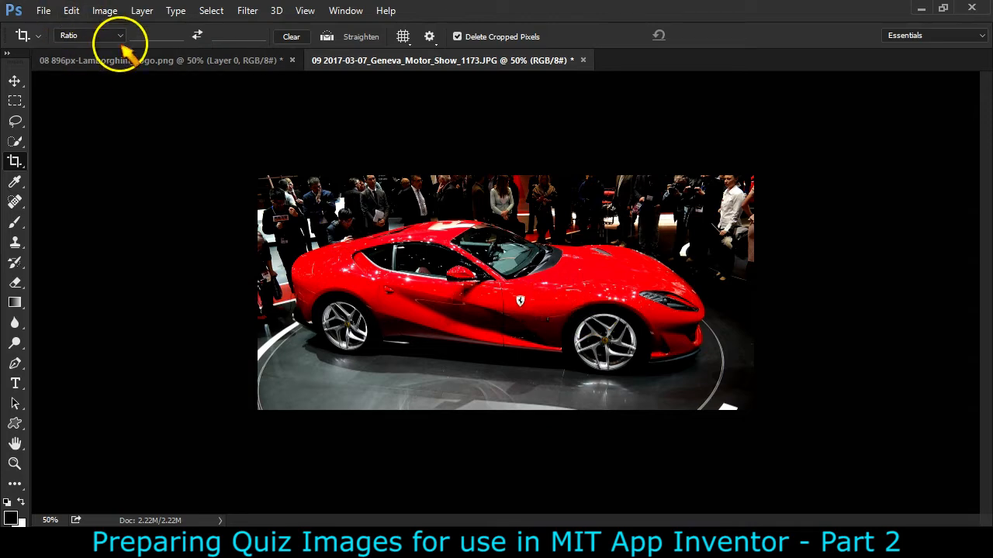
{"action": "left_click_drag", "start_coordinate": [257, 176], "coordinate": [758, 398]}
{"action": "key", "text": "Return"}
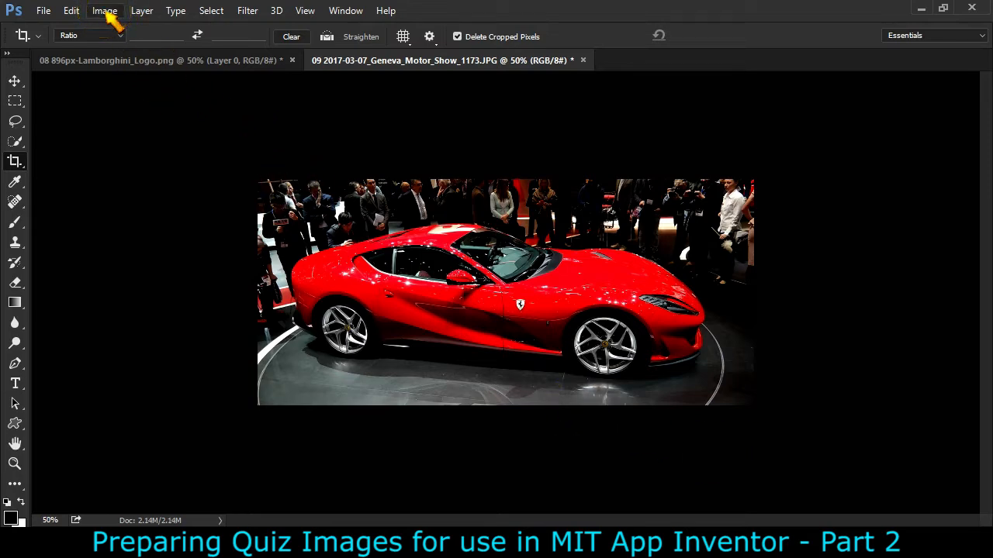
Step: Resize the cropped Ferrari picture to a height of 400 pixels, keeping its proportions
{"action": "left_click", "coordinate": [108, 14]}
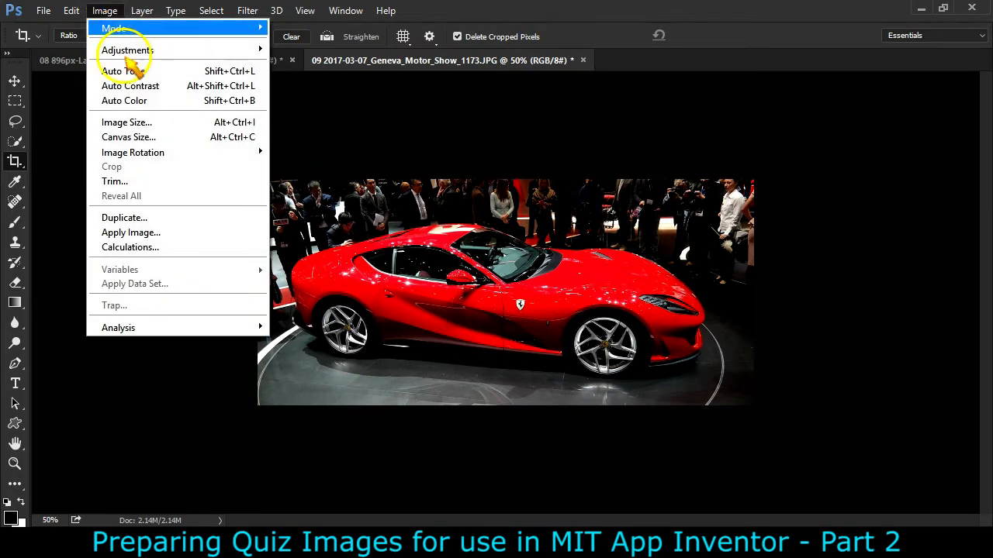
{"action": "left_click", "coordinate": [135, 122]}
{"action": "double_click", "coordinate": [592, 237]}
{"action": "type", "text": "400"}
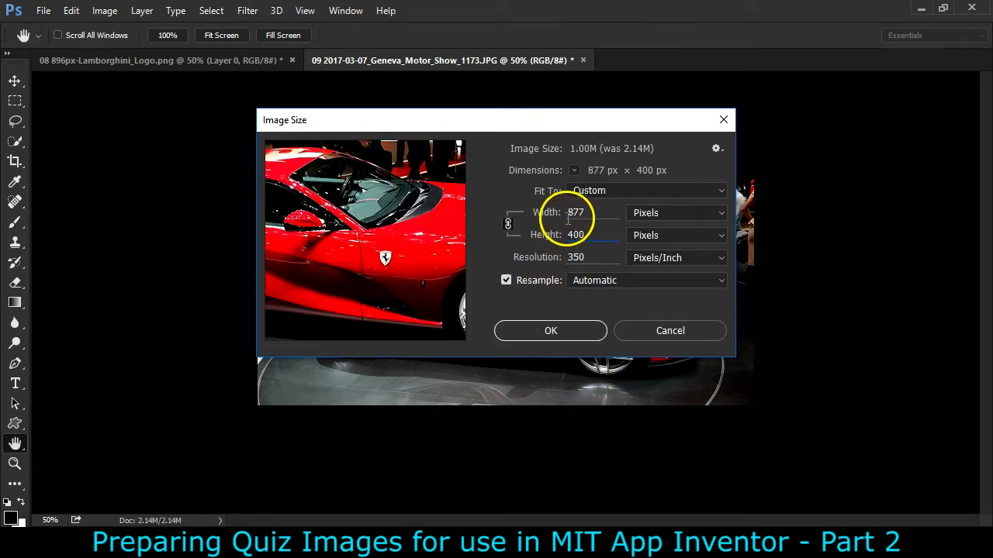
{"action": "left_click", "coordinate": [550, 330]}
Step: Crop the Ferrari picture to an 800 by 400 ratio, keeping the full height and trimming both sides evenly
{"action": "key", "text": "c"}
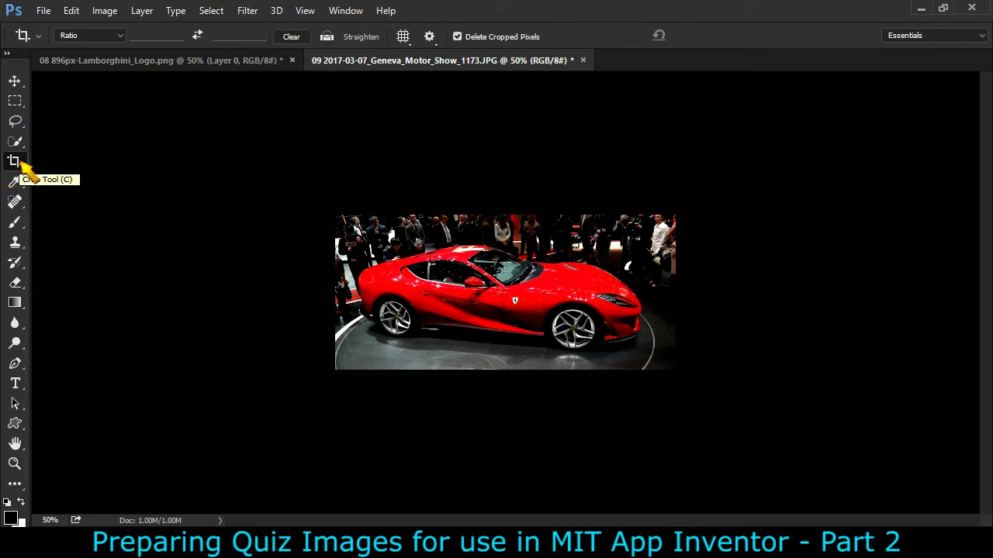
{"action": "left_click", "coordinate": [156, 35]}
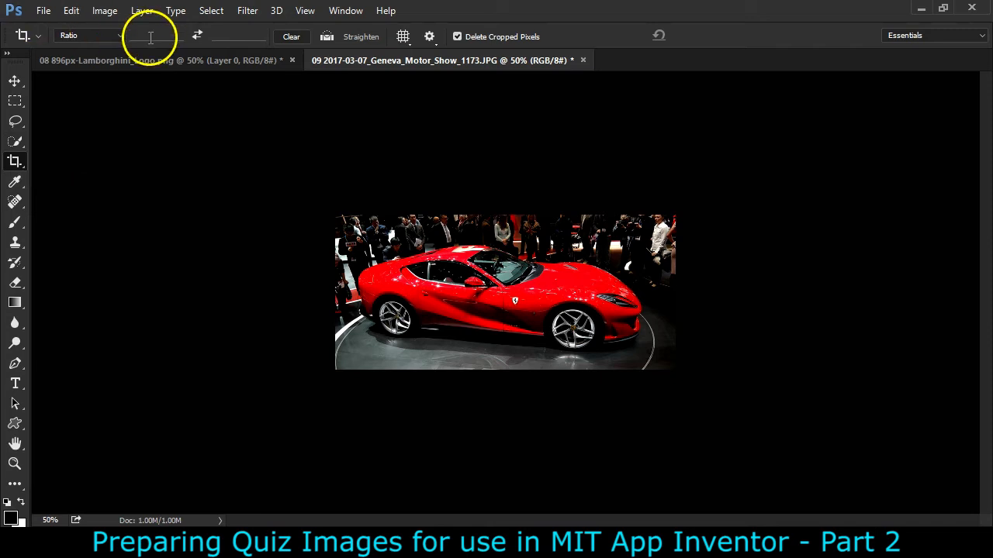
{"action": "type", "text": "800"}
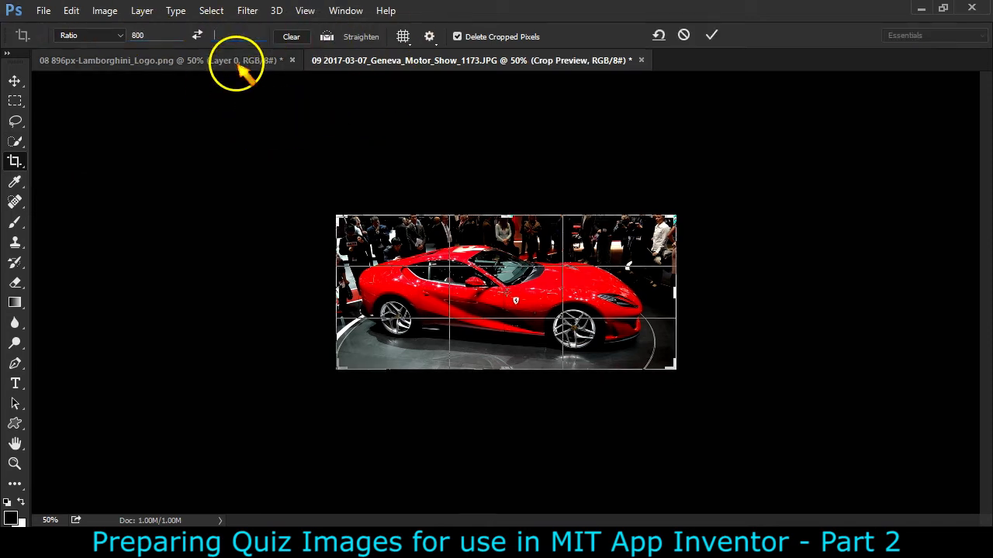
{"action": "key", "text": "Tab"}
{"action": "type", "text": "400"}
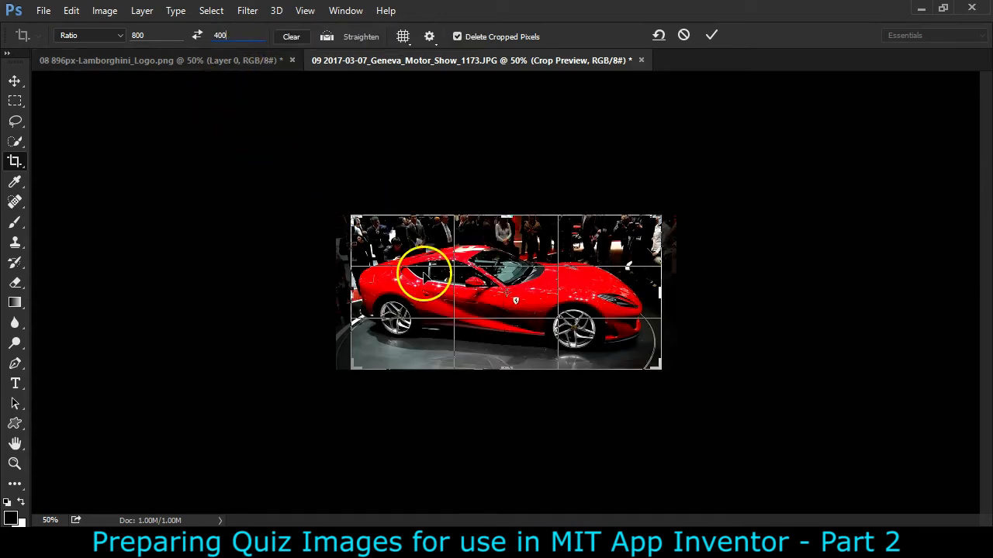
{"action": "left_click", "coordinate": [198, 36]}
{"action": "left_click", "coordinate": [200, 36]}
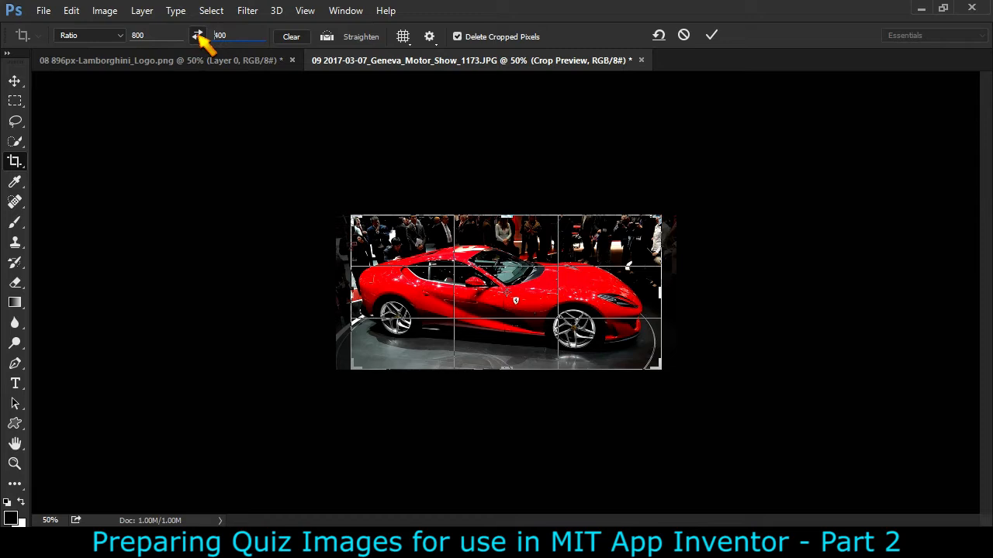
{"action": "left_click_drag", "start_coordinate": [628, 313], "coordinate": [616, 307]}
{"action": "key", "text": "Return"}
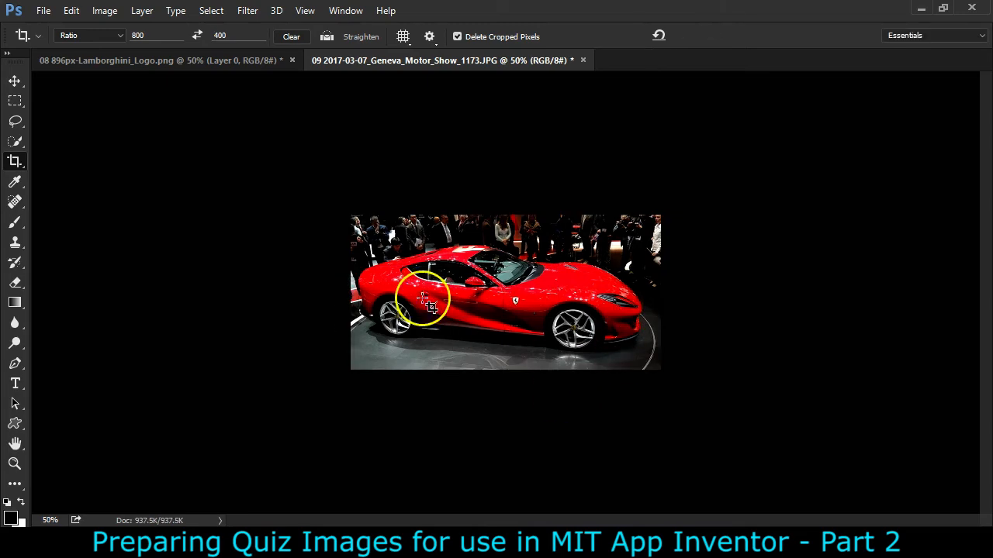
Step: Check the cropped Ferrari picture's pixel dimensions in Image Size
{"action": "left_click", "coordinate": [105, 18]}
{"action": "left_click", "coordinate": [158, 122]}
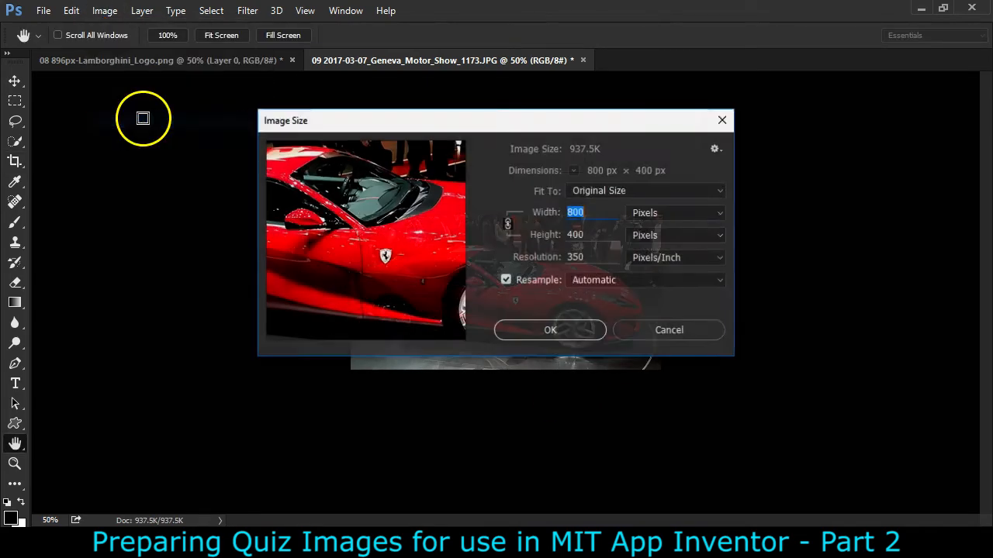
{"action": "left_click", "coordinate": [551, 333]}
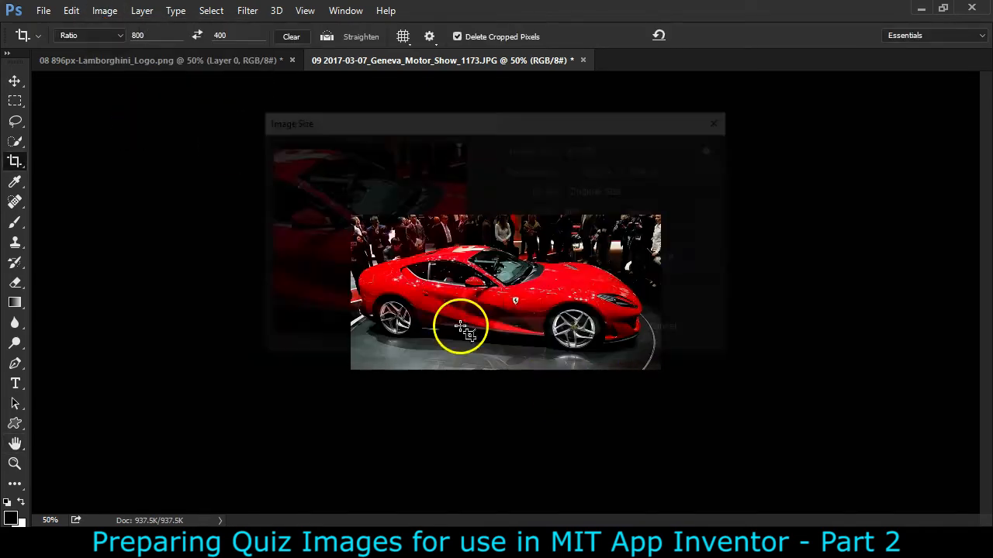
Step: Save the Ferrari picture as a JPEG named 09 with Medium quality 5 and the Baseline ("Standard") format
{"action": "left_click", "coordinate": [42, 10]}
{"action": "left_click", "coordinate": [124, 181]}
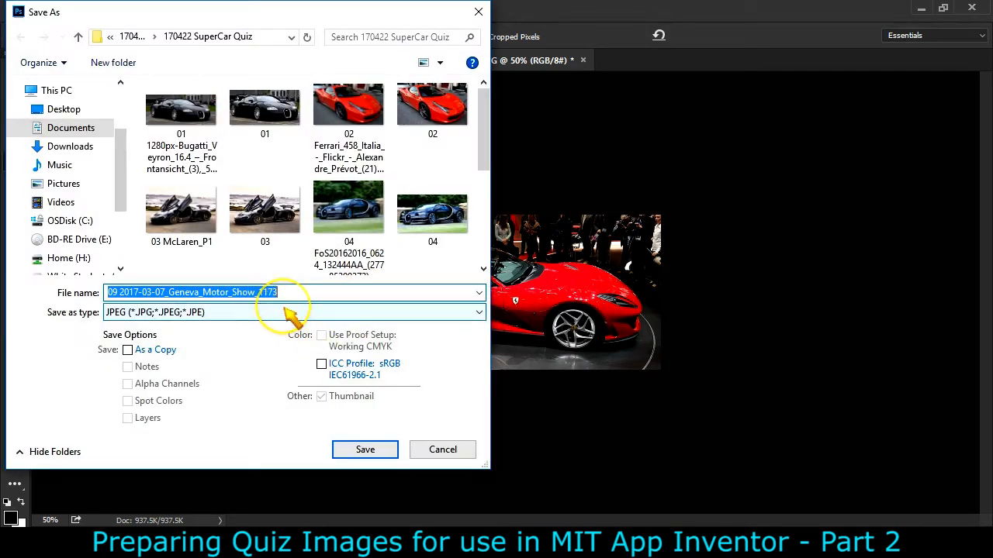
{"action": "type", "text": "09"}
{"action": "left_click", "coordinate": [364, 450]}
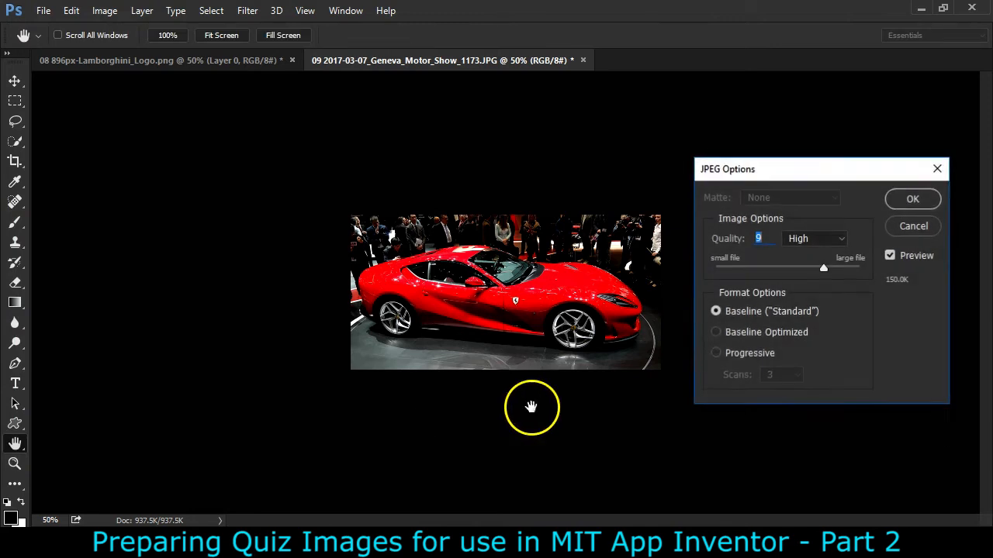
{"action": "left_click_drag", "start_coordinate": [788, 271], "coordinate": [783, 267]}
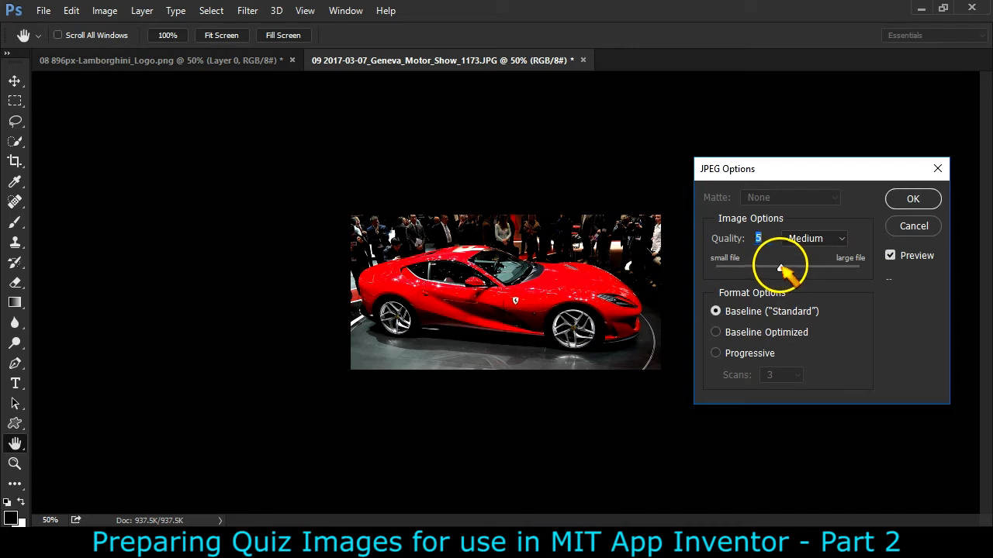
{"action": "key", "text": "c"}
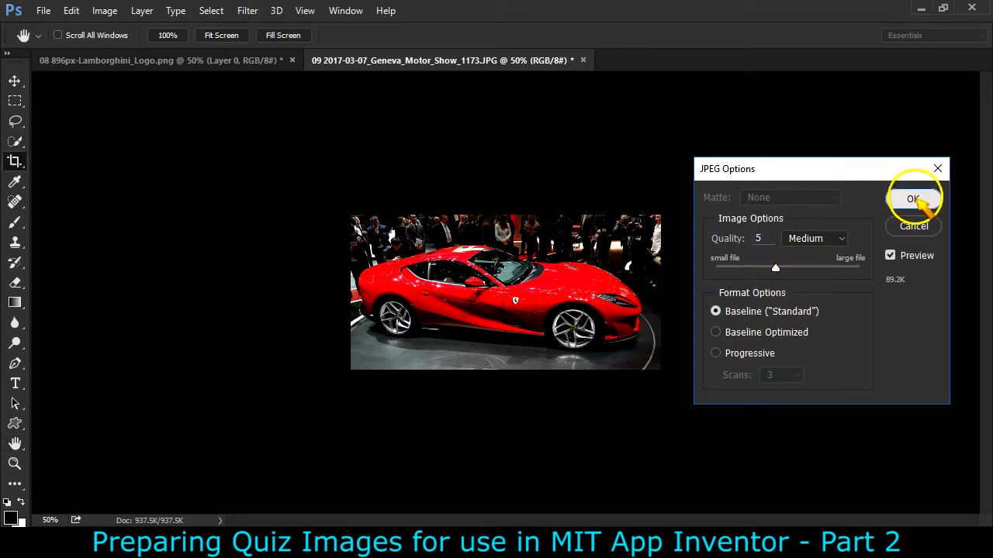
{"action": "left_click", "coordinate": [911, 198]}
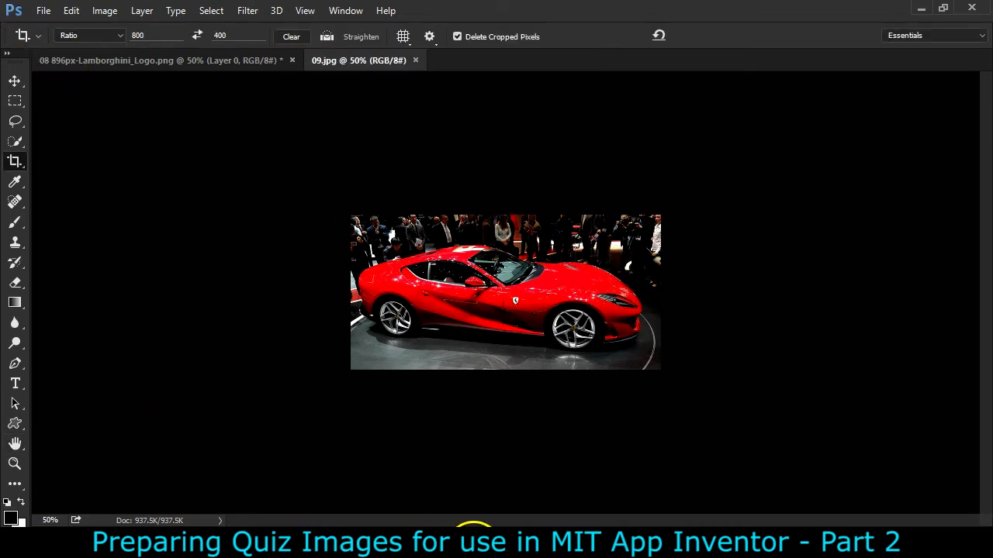
Step: Switch to the SuperCar Quiz folder in File Explorer and show its files in the Details layout
{"action": "left_click", "coordinate": [474, 549]}
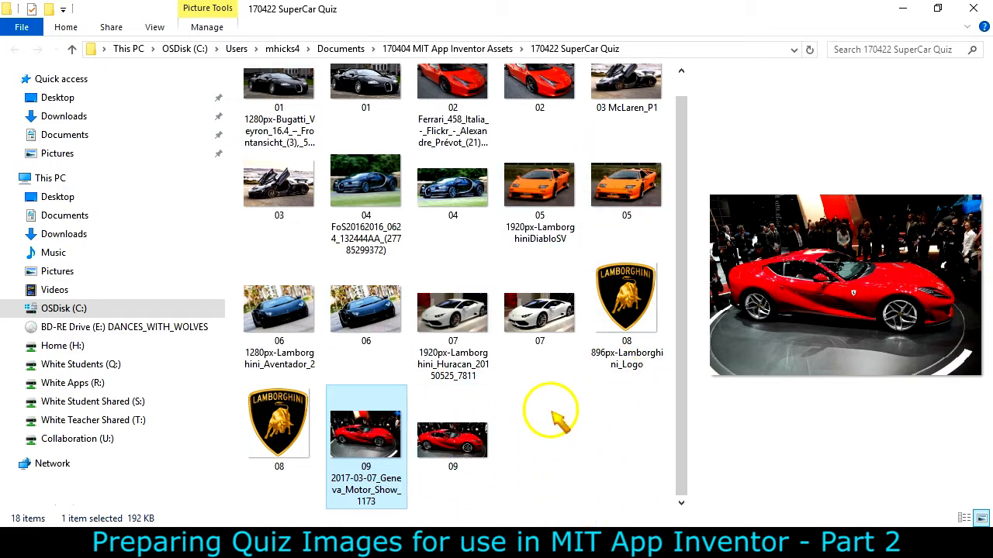
{"action": "left_click", "coordinate": [154, 27]}
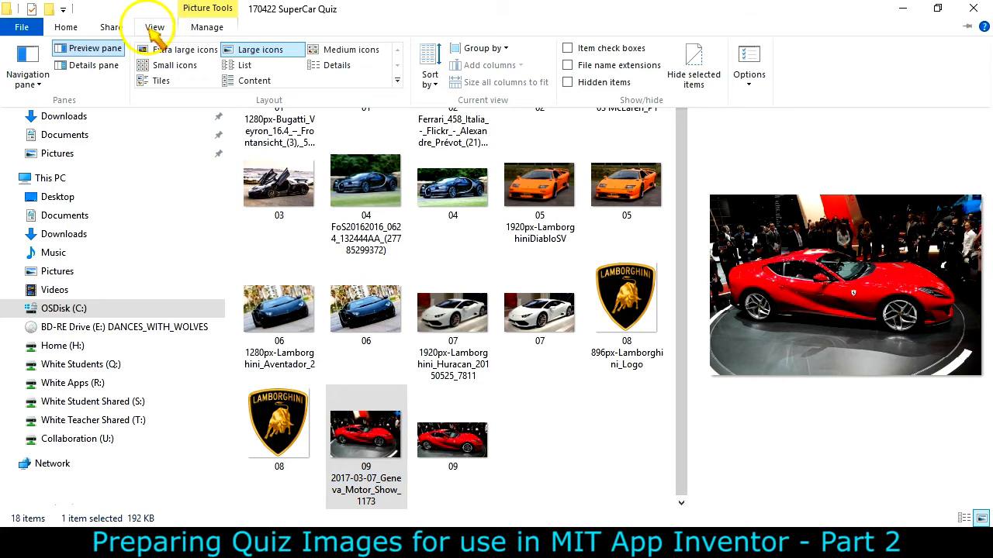
{"action": "left_click", "coordinate": [258, 80]}
{"action": "left_click", "coordinate": [333, 66]}
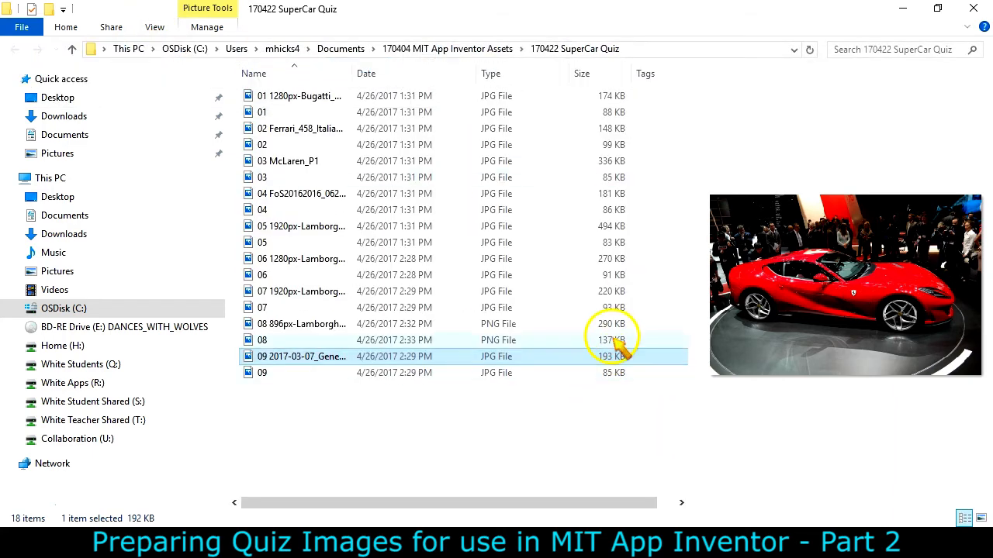
Step: Compare the previews and file sizes of the reduced 05 picture and its 1920px Lamborghini original
{"action": "left_click", "coordinate": [624, 245]}
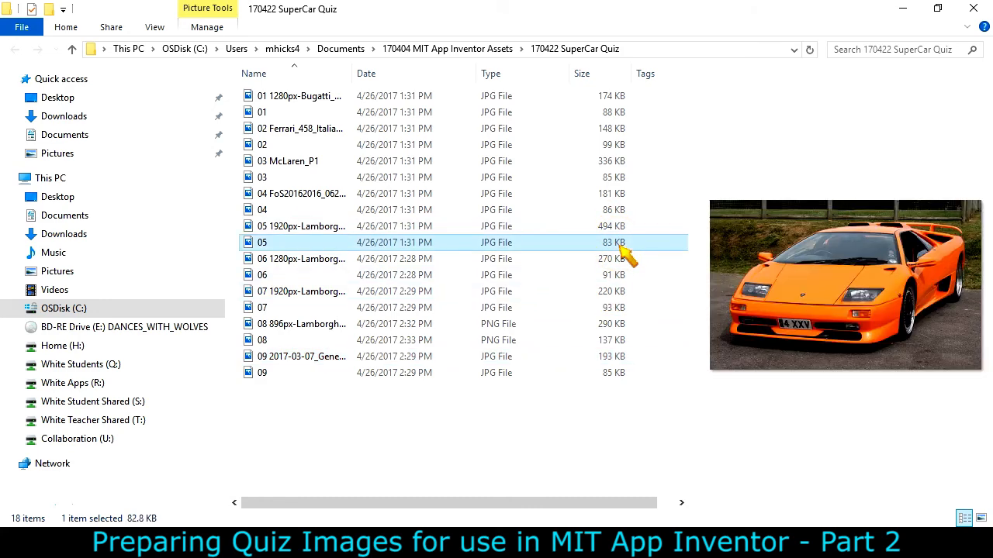
{"action": "left_click", "coordinate": [533, 225]}
{"action": "left_click", "coordinate": [534, 238]}
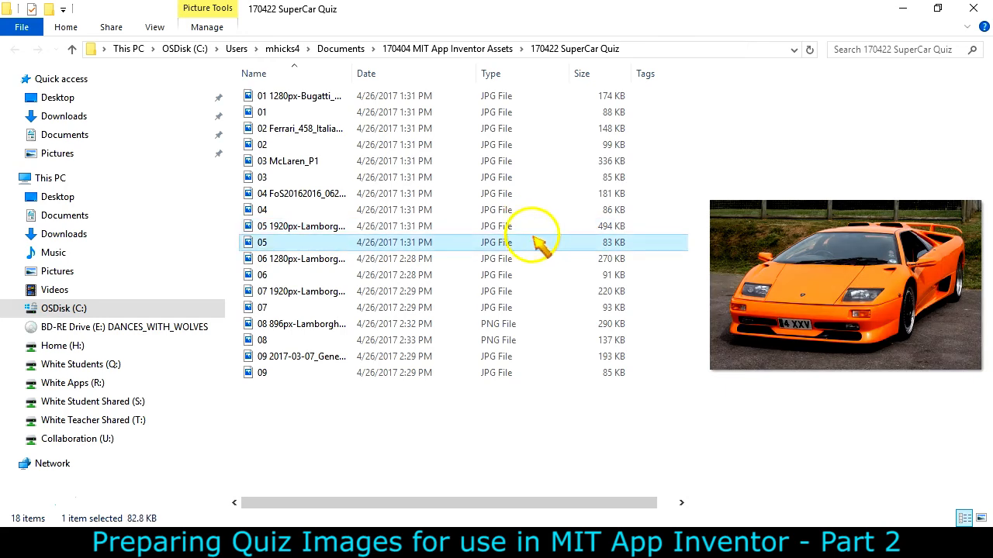
{"action": "left_click", "coordinate": [533, 228]}
{"action": "right_click", "coordinate": [733, 293]}
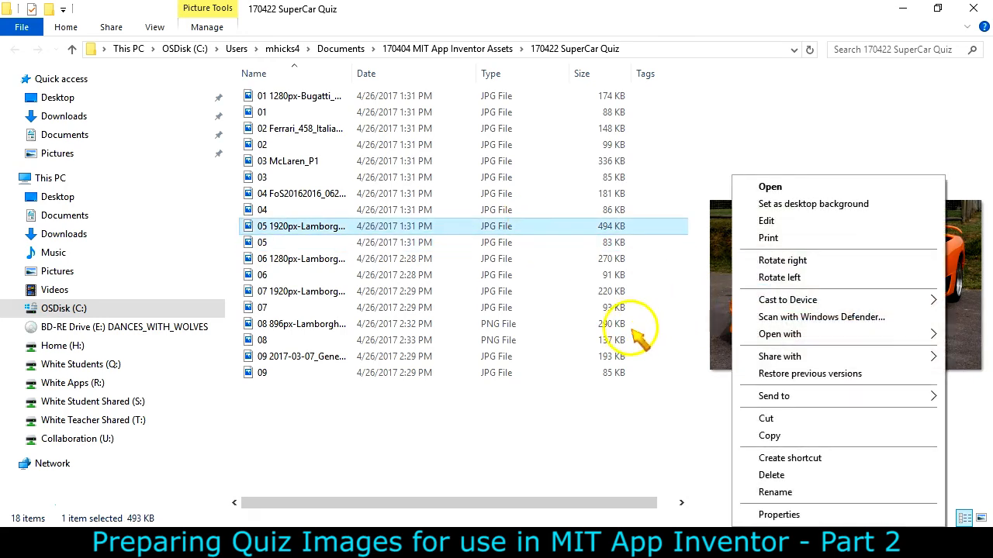
{"action": "left_click", "coordinate": [587, 246]}
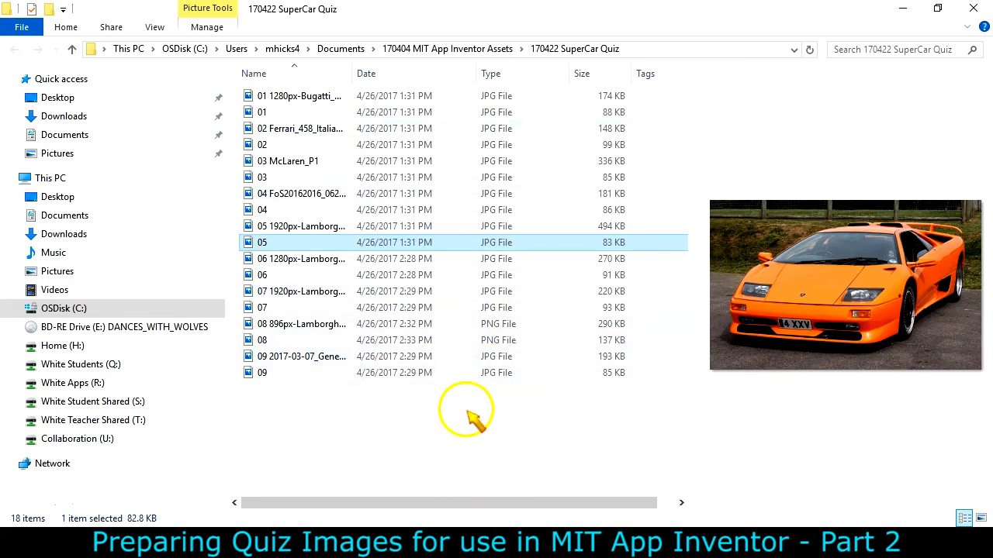
Step: Switch to Chrome and review the questions and images in the quiz app spreadsheet, from question 10 back up to the header row
{"action": "left_click", "coordinate": [427, 537]}
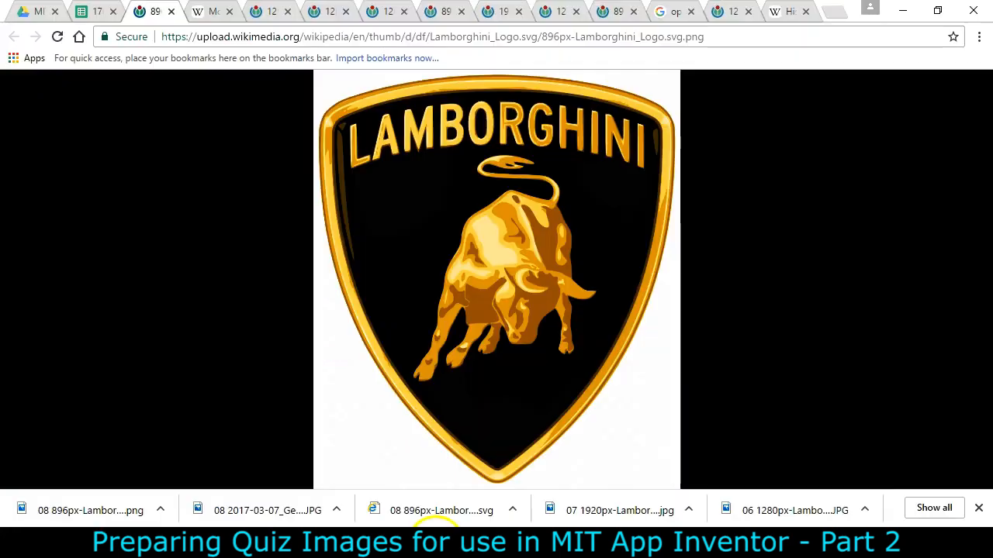
{"action": "left_click", "coordinate": [124, 12]}
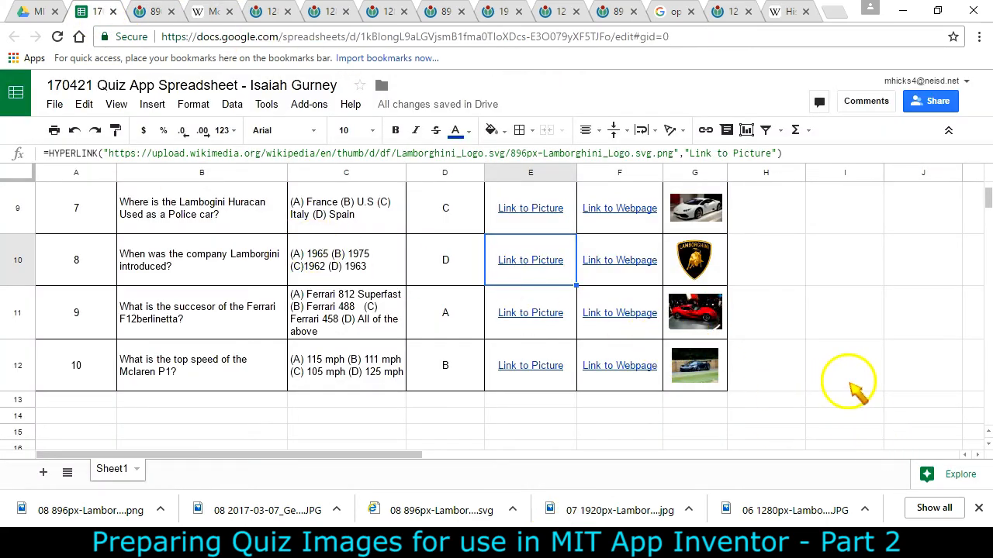
{"action": "scroll", "coordinate": [857, 391], "scroll_direction": "up", "scroll_amount": 5}
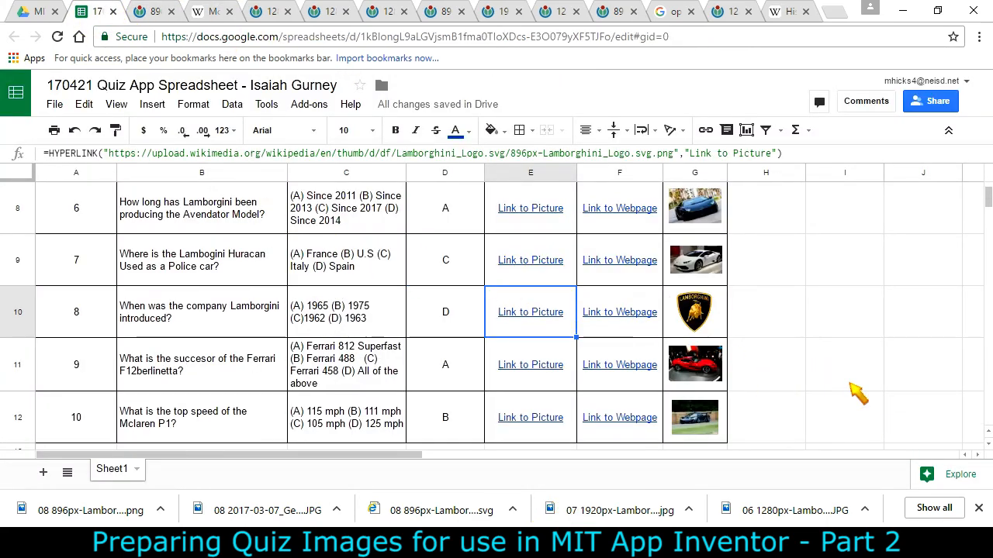
{"action": "scroll", "coordinate": [836, 353], "scroll_direction": "up", "scroll_amount": 1}
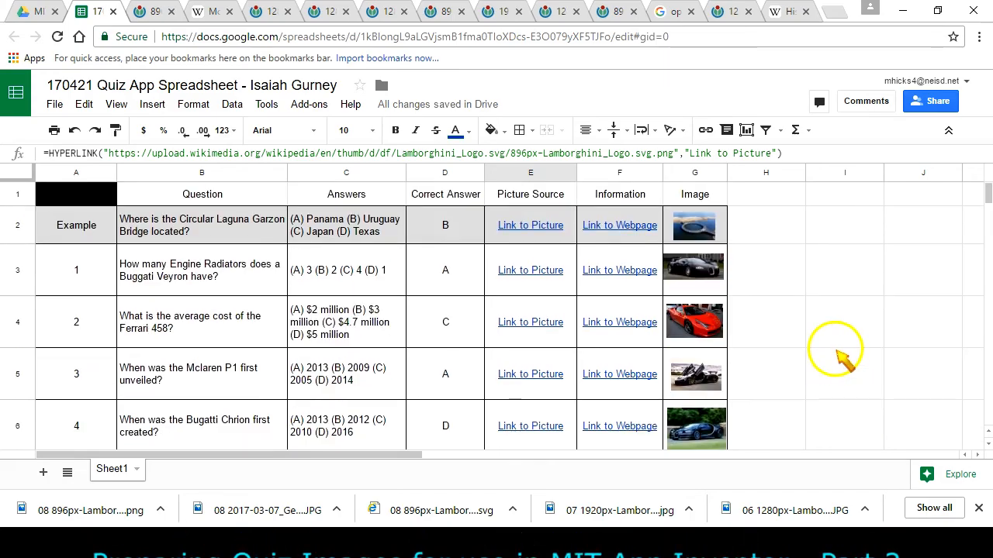